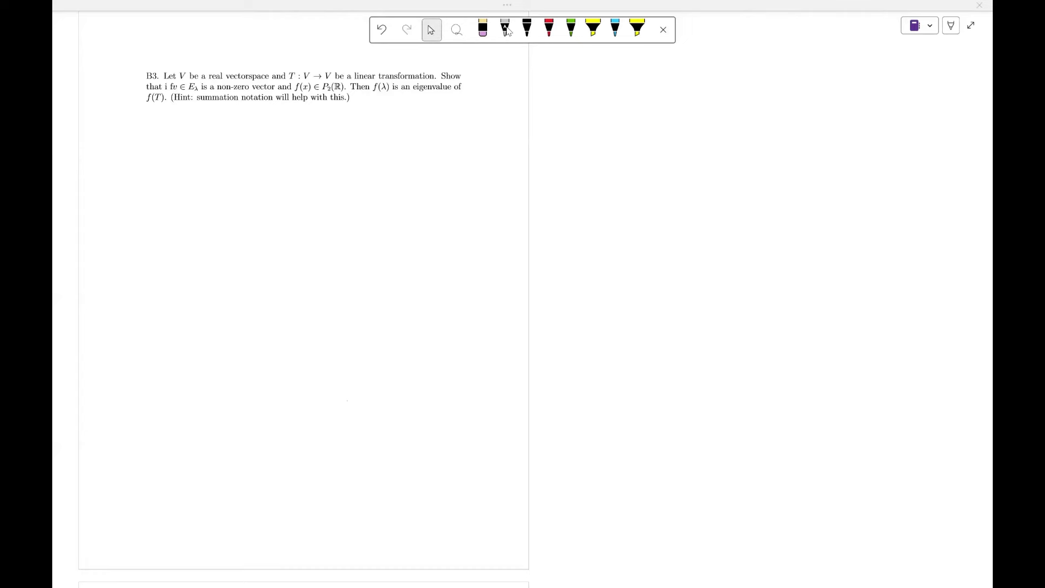
Step: Switch to the red pen and handwrite T(v) = λv under problem B3
click(550, 30)
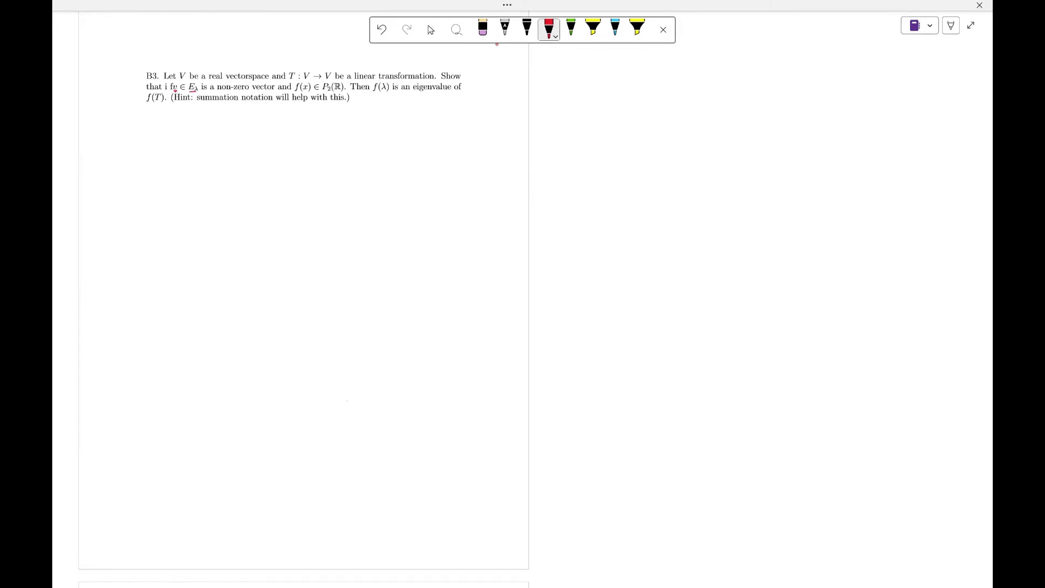
drag(137, 119, 147, 117)
mouse_move(142, 118)
mouse_down()
mouse_move(141, 133)
mouse_move(153, 132)
mouse_up()
drag(157, 123, 164, 122)
mouse_move(167, 119)
mouse_down()
mouse_move(168, 134)
mouse_move(180, 124)
mouse_up()
drag(174, 131, 196, 133)
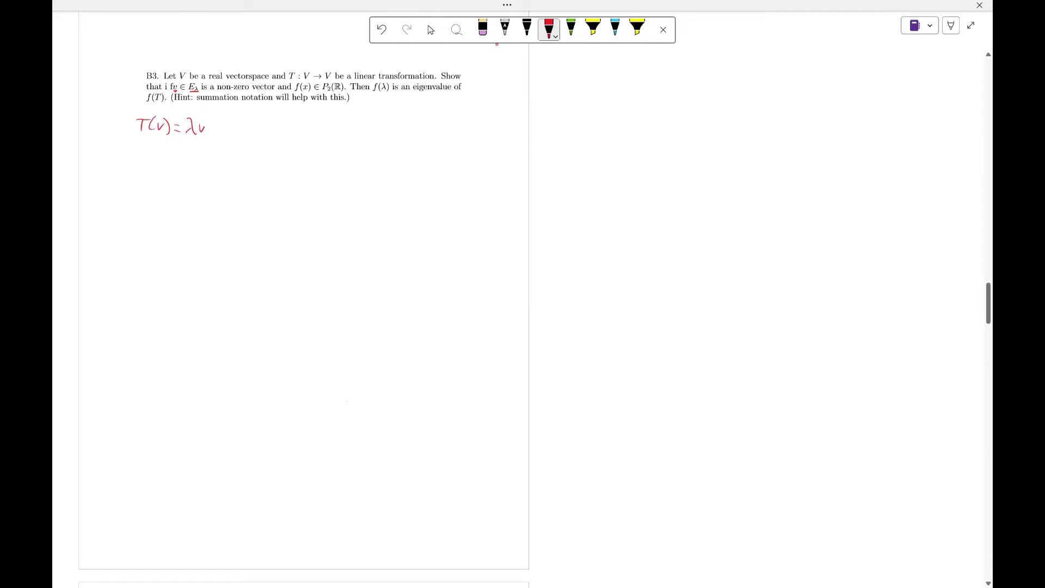
Step: Write the goal f(T)(v) = f(λ)·v to the right of T(v) = λv
mouse_move(277, 116)
mouse_down()
mouse_move(272, 134)
mouse_move(292, 121)
mouse_up()
drag(288, 122, 288, 133)
mouse_move(290, 114)
mouse_down()
mouse_move(293, 137)
mouse_move(315, 122)
mouse_up()
mouse_move(318, 115)
mouse_down()
mouse_move(320, 134)
mouse_move(361, 127)
mouse_up()
drag(370, 116, 373, 132)
mouse_move(380, 112)
mouse_down()
mouse_move(382, 131)
mouse_move(409, 117)
mouse_up()
click(389, 125)
drag(415, 126, 415, 130)
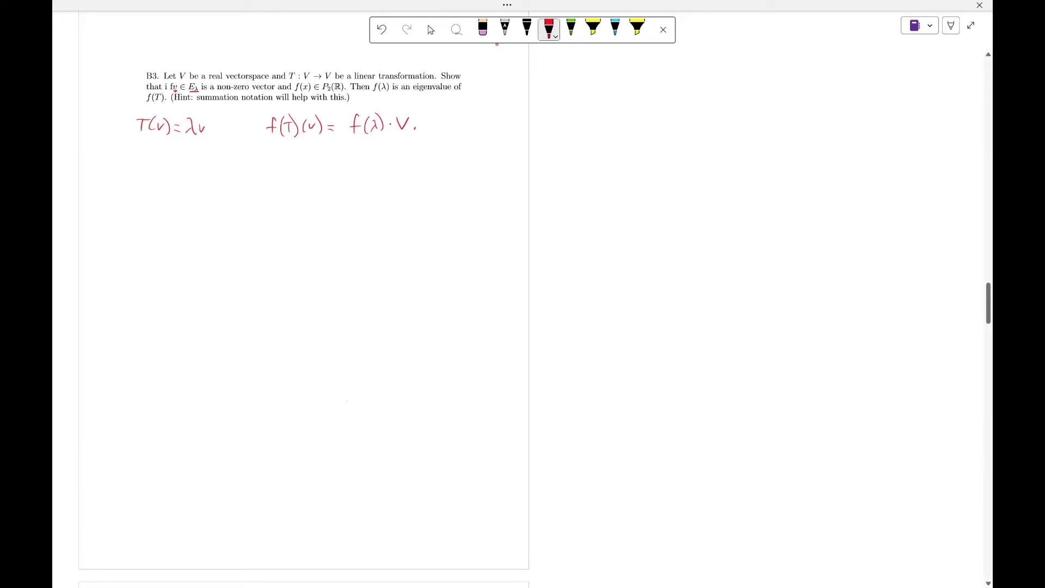
Step: Handwrite the first fact, Tⁿ(v) = λⁿv ∀n≥1
mouse_move(104, 157)
mouse_down()
mouse_move(100, 177)
mouse_move(143, 157)
mouse_up()
mouse_move(136, 158)
mouse_down()
mouse_move(136, 172)
mouse_move(151, 157)
mouse_move(155, 174)
mouse_move(187, 162)
mouse_up()
drag(181, 168, 208, 170)
mouse_move(203, 164)
mouse_down()
mouse_move(197, 171)
mouse_move(234, 159)
mouse_up()
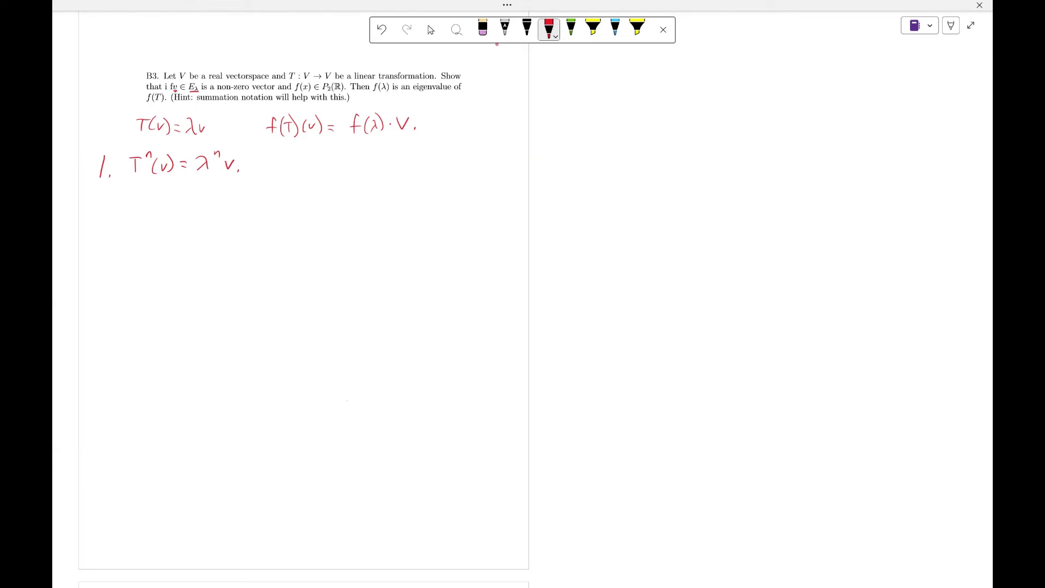
drag(134, 194, 135, 207)
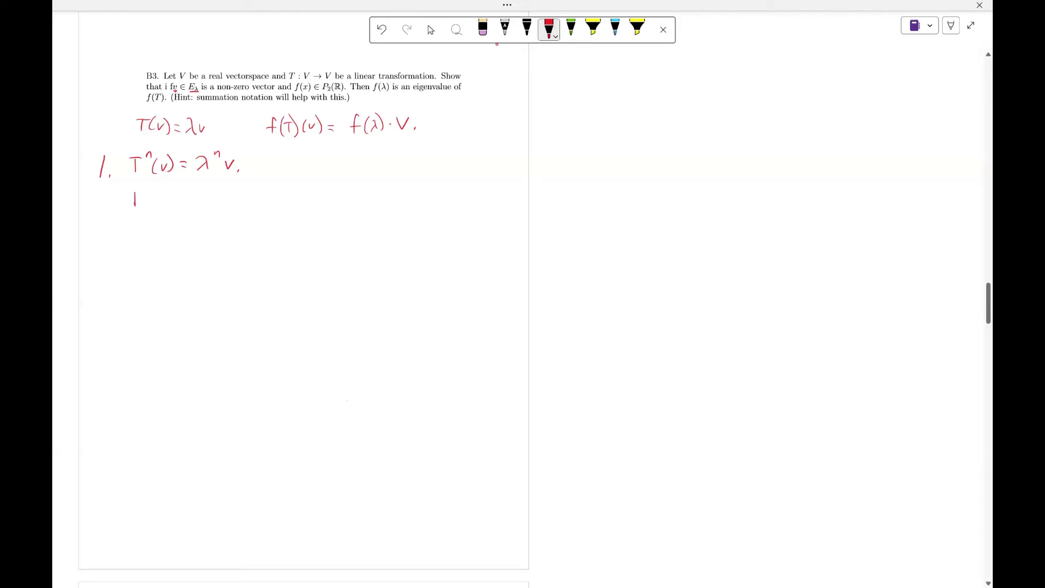
drag(265, 157, 263, 171)
drag(258, 165, 310, 174)
Step: Write the second fact, T⁰(v) = I(v) = v = λ⁰v
drag(146, 192, 147, 190)
mouse_move(154, 191)
mouse_down()
mouse_move(151, 209)
mouse_move(163, 197)
mouse_up()
drag(162, 190, 164, 204)
drag(194, 191, 206, 190)
drag(199, 191, 208, 203)
mouse_move(212, 196)
mouse_down()
mouse_move(221, 205)
mouse_move(275, 195)
mouse_up()
drag(268, 201, 294, 202)
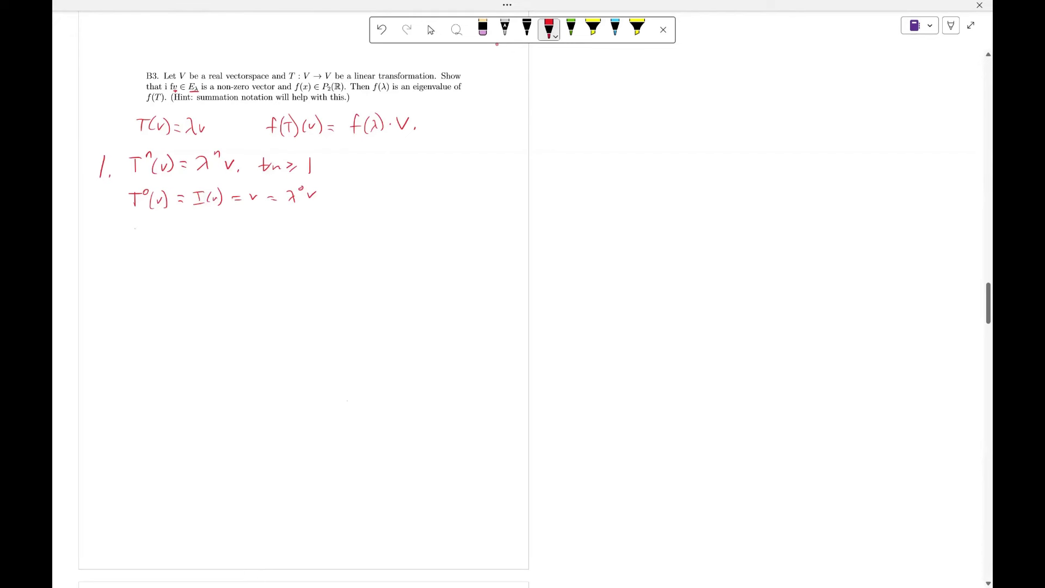
Step: Start the third fact with the words 'definition of the sum of'
drag(135, 228, 138, 221)
drag(139, 234, 150, 238)
click(160, 234)
drag(201, 235, 221, 236)
drag(216, 231, 252, 233)
mouse_move(246, 227)
mouse_down()
mouse_move(244, 235)
mouse_move(304, 231)
mouse_up()
mouse_move(314, 217)
mouse_down()
mouse_move(314, 235)
mouse_move(321, 230)
mouse_up()
mouse_move(330, 221)
mouse_down()
mouse_move(327, 239)
mouse_move(349, 234)
mouse_up()
click(335, 228)
click(335, 234)
Step: Finish the third fact with 'linear transformation' and number lines 2 and 3
drag(352, 231, 384, 227)
mouse_move(385, 235)
mouse_down()
mouse_move(397, 233)
mouse_move(388, 235)
mouse_up()
drag(394, 236, 415, 236)
mouse_move(413, 229)
mouse_down()
mouse_move(448, 233)
mouse_move(456, 223)
mouse_up()
mouse_move(455, 229)
mouse_down()
mouse_move(440, 233)
mouse_move(475, 232)
mouse_up()
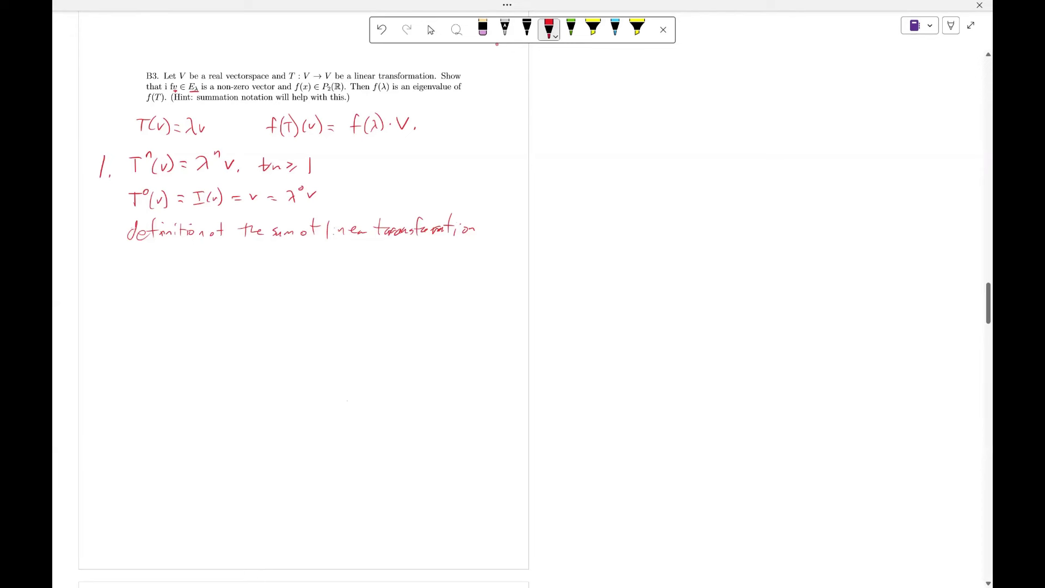
drag(473, 238, 496, 229)
drag(110, 194, 109, 235)
click(120, 205)
click(122, 235)
Step: Draw a curly brace beside lines 1–3 and label it 'exersize'
drag(470, 145, 478, 234)
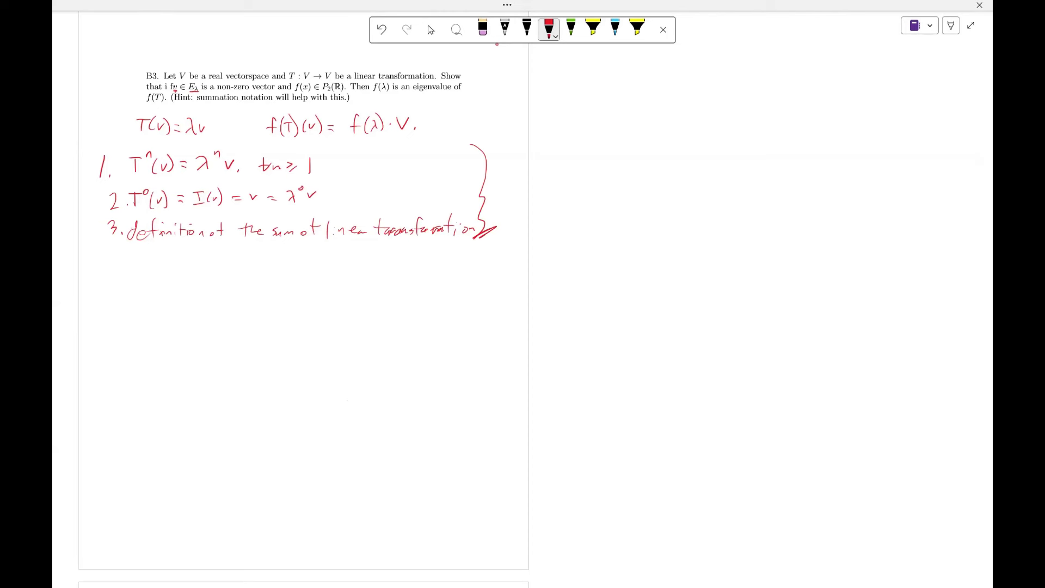
mouse_move(501, 161)
mouse_down()
mouse_move(571, 142)
mouse_move(569, 151)
mouse_move(604, 148)
mouse_up()
drag(604, 144, 611, 142)
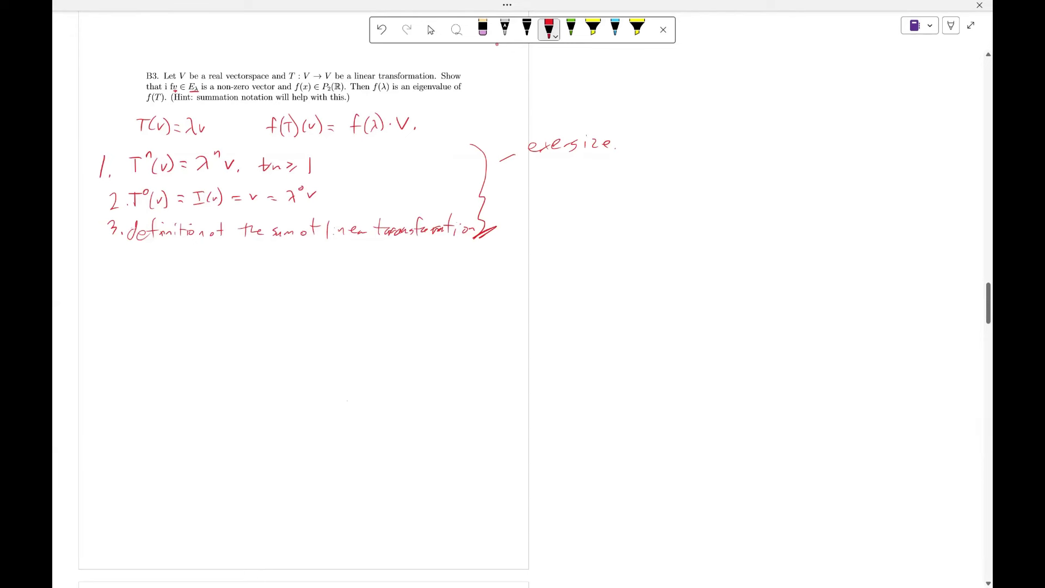
Step: Write 'f(T)(v) =' below line 3 and begin 'f(x)' beside the brace
drag(142, 271, 134, 293)
drag(131, 281, 167, 292)
mouse_move(183, 270)
mouse_down()
mouse_move(180, 293)
mouse_move(194, 274)
mouse_up()
mouse_move(195, 267)
mouse_down()
mouse_move(197, 292)
mouse_move(243, 267)
mouse_move(255, 284)
mouse_up()
drag(578, 228, 570, 247)
drag(566, 240, 600, 246)
Step: Complete f(x) = Σ_{i=0}^{2} aᵢxⁱ to the right of the brace
drag(601, 236, 595, 246)
mouse_move(603, 229)
mouse_down()
mouse_move(606, 249)
mouse_move(633, 234)
mouse_up()
drag(624, 241, 663, 245)
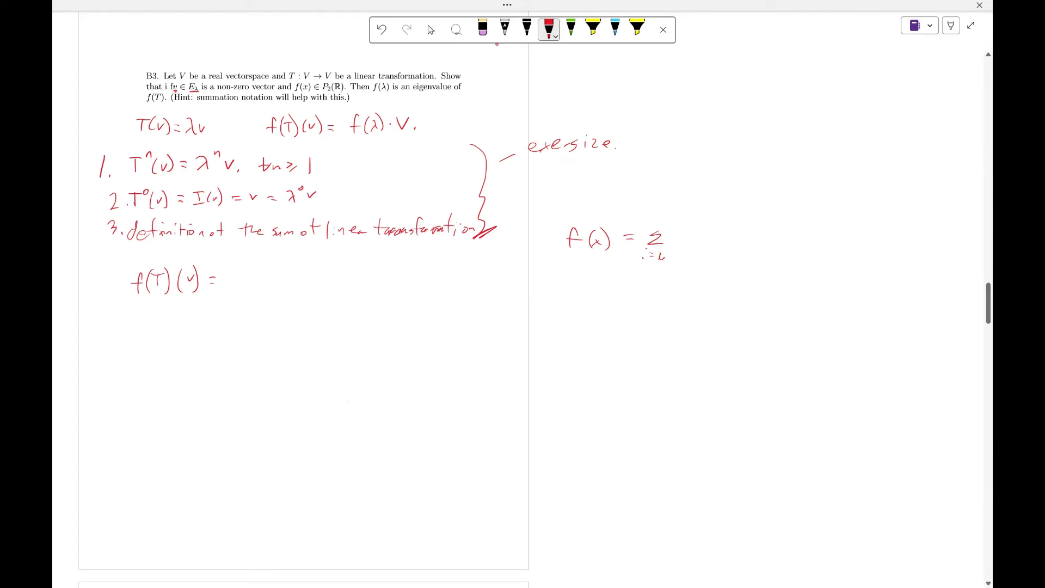
mouse_move(664, 254)
mouse_down()
mouse_move(657, 227)
mouse_move(692, 245)
mouse_up()
Step: Expand f(T)(v) as (a₂T² + a₁T + a₀I)(v)
mouse_move(234, 279)
mouse_down()
mouse_move(256, 290)
mouse_move(271, 276)
mouse_move(224, 276)
mouse_move(287, 282)
mouse_up()
drag(282, 277, 282, 288)
mouse_move(301, 278)
mouse_down()
mouse_move(294, 284)
mouse_move(336, 282)
mouse_up()
mouse_move(332, 279)
mouse_down()
mouse_move(363, 296)
mouse_move(389, 278)
mouse_move(376, 291)
mouse_up()
drag(393, 272, 394, 295)
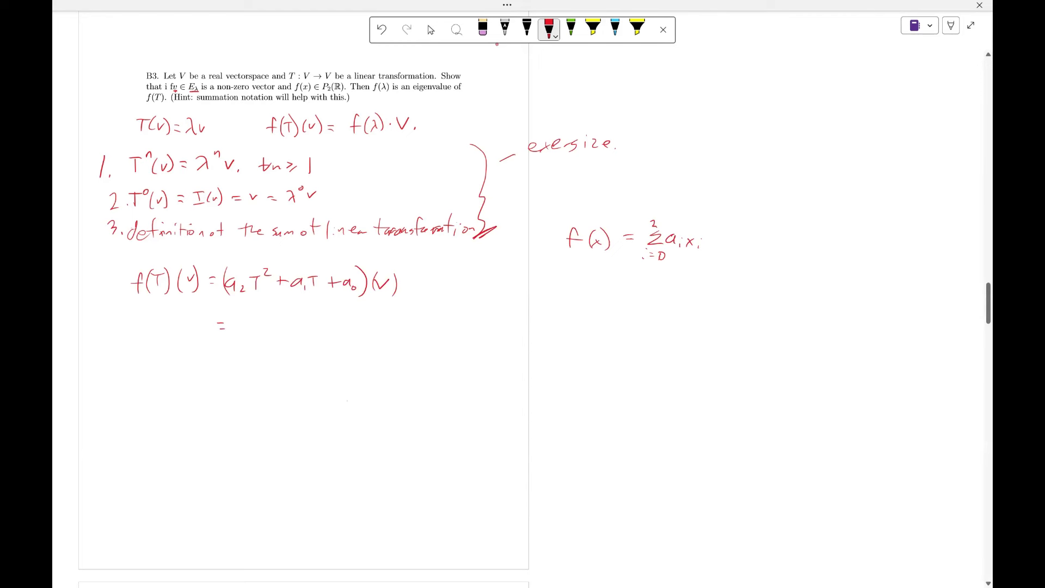
drag(352, 275, 365, 283)
Step: Write the next line: a₂T²(v) + a₁T(v) + a₀I(v)
drag(243, 319, 245, 329)
drag(249, 322, 263, 326)
drag(256, 316, 269, 313)
mouse_move(281, 313)
mouse_down()
mouse_move(280, 331)
mouse_move(291, 320)
mouse_up()
mouse_move(294, 310)
mouse_down()
mouse_move(294, 330)
mouse_move(312, 331)
mouse_up()
drag(307, 325, 335, 331)
drag(337, 325, 354, 316)
mouse_move(355, 318)
mouse_down()
mouse_move(355, 333)
mouse_move(384, 330)
mouse_up()
drag(379, 324, 445, 325)
mouse_move(448, 315)
mouse_down()
mouse_move(450, 340)
mouse_move(487, 329)
mouse_move(505, 343)
mouse_up()
Step: Justify it 'by dfn. of addition of linear transformation', circle the 2, underline P₂(ℝ)
mouse_move(521, 327)
mouse_down()
mouse_move(518, 335)
mouse_move(559, 335)
mouse_up()
click(557, 336)
mouse_move(571, 320)
mouse_down()
mouse_move(566, 341)
mouse_move(639, 332)
mouse_up()
mouse_move(638, 341)
mouse_down()
mouse_move(659, 340)
mouse_move(653, 346)
mouse_up()
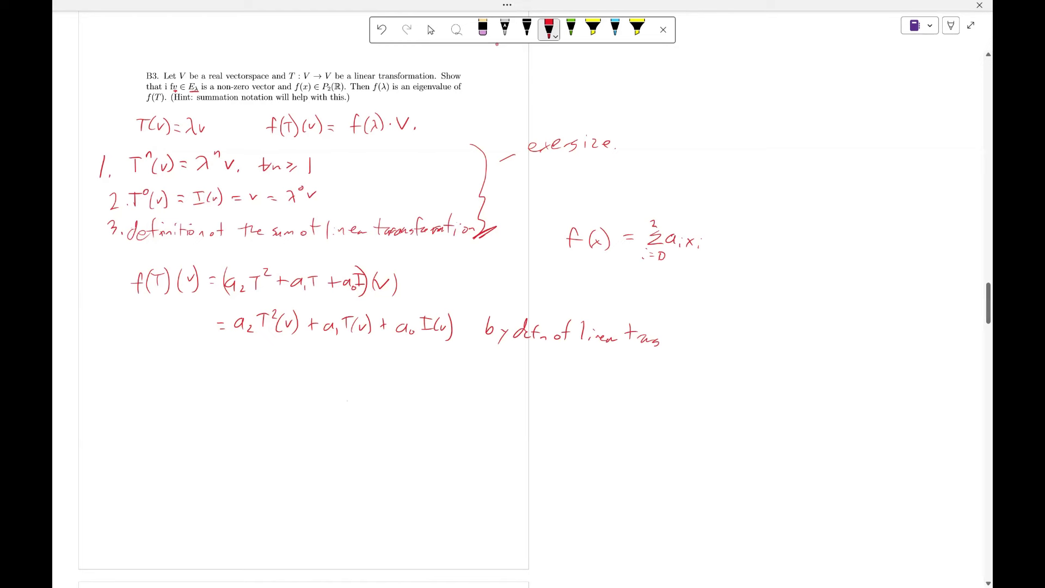
drag(575, 324, 667, 348)
mouse_move(599, 323)
mouse_down()
mouse_move(600, 340)
mouse_move(607, 325)
mouse_up()
drag(608, 323, 616, 338)
drag(619, 335, 724, 338)
mouse_move(738, 329)
mouse_down()
mouse_move(732, 344)
mouse_move(798, 342)
mouse_up()
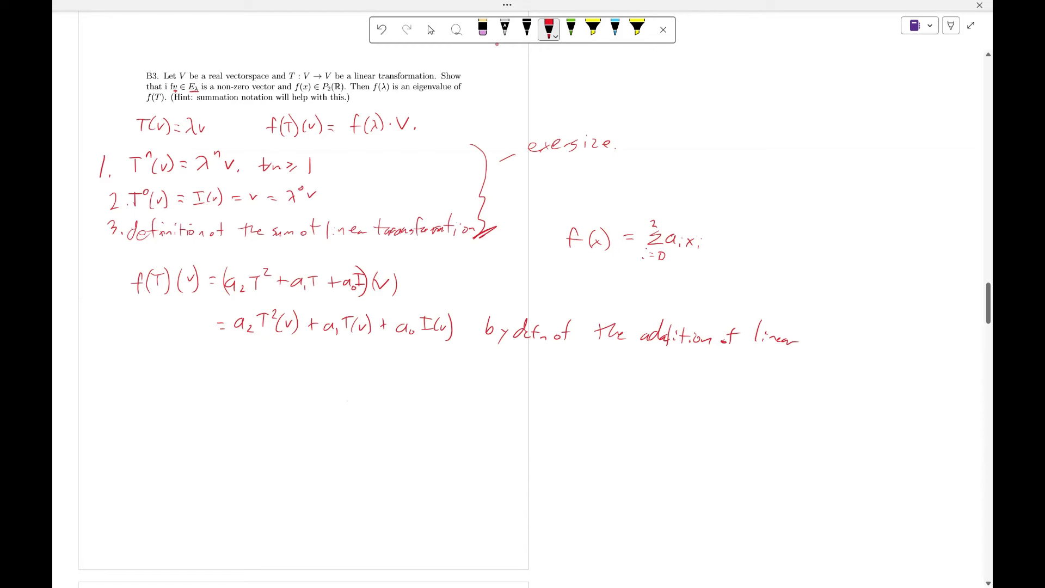
mouse_move(486, 357)
mouse_down()
mouse_move(493, 370)
mouse_move(537, 367)
mouse_up()
mouse_move(561, 352)
mouse_down()
mouse_move(554, 369)
mouse_move(612, 360)
mouse_move(627, 368)
mouse_up()
mouse_move(652, 215)
mouse_down()
mouse_move(664, 224)
mouse_move(658, 213)
mouse_up()
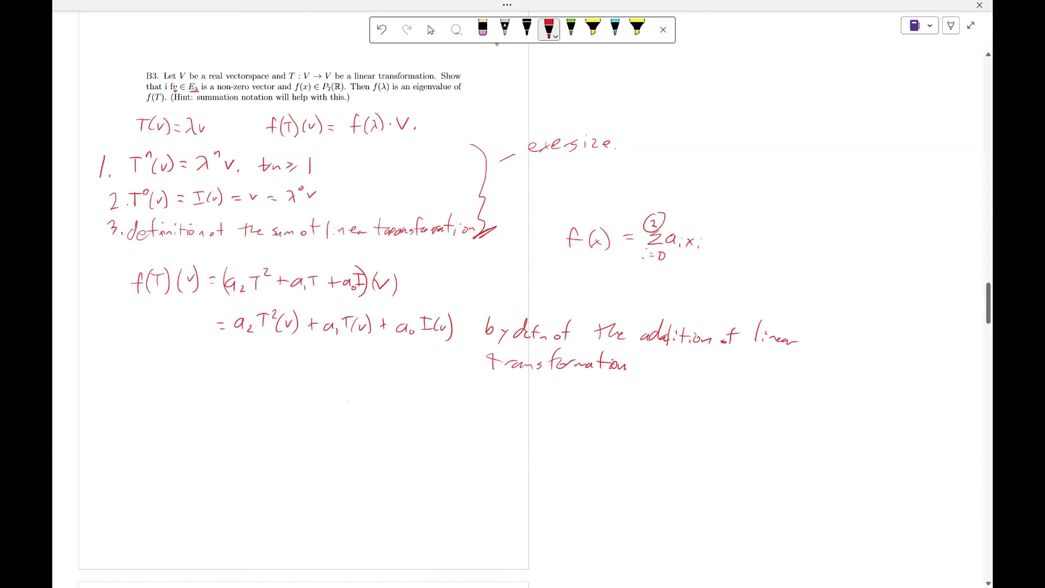
drag(322, 92, 343, 93)
Step: Write the third equation line: a₂T(λv) + a₁λv
mouse_move(251, 362)
mouse_down()
mouse_move(243, 368)
mouse_move(260, 375)
mouse_move(276, 354)
mouse_up()
mouse_move(280, 353)
mouse_down()
mouse_move(277, 369)
mouse_move(297, 366)
mouse_up()
mouse_move(299, 351)
mouse_down()
mouse_move(300, 372)
mouse_move(323, 362)
mouse_up()
mouse_move(338, 359)
mouse_down()
mouse_move(330, 365)
mouse_move(340, 368)
mouse_up()
drag(344, 365, 358, 368)
mouse_move(354, 361)
mouse_down()
mouse_move(418, 368)
mouse_move(435, 359)
mouse_up()
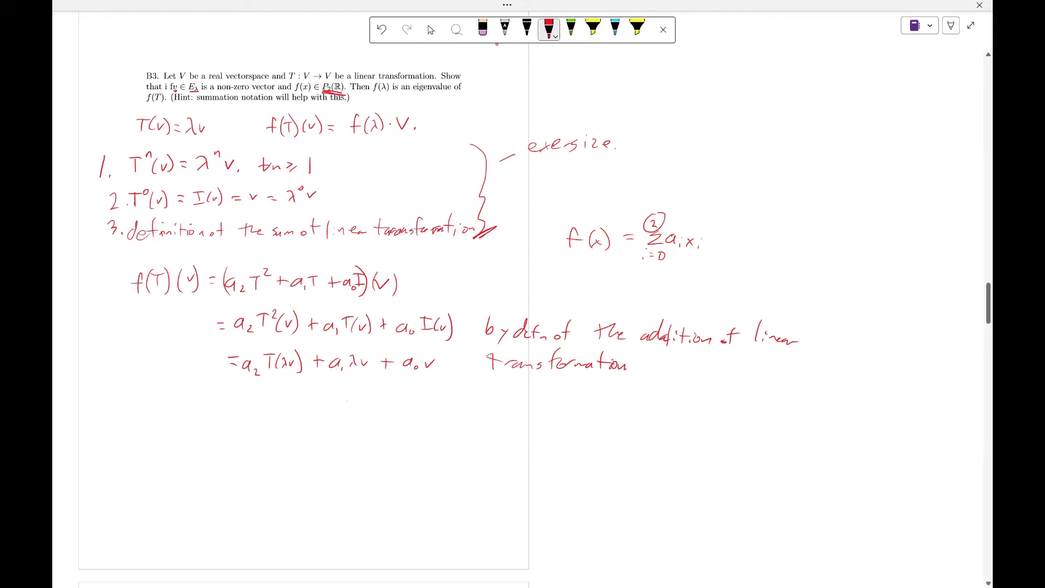
Step: Write the fourth equation line of the expansion, ending with the + a₀ term
drag(231, 405, 240, 404)
mouse_move(232, 411)
mouse_down()
mouse_move(274, 410)
mouse_move(284, 397)
mouse_up()
mouse_move(280, 398)
mouse_down()
mouse_move(279, 409)
mouse_move(299, 404)
mouse_up()
mouse_move(302, 396)
mouse_down()
mouse_move(304, 405)
mouse_move(321, 403)
mouse_up()
drag(335, 399, 395, 402)
mouse_move(407, 397)
mouse_down()
mouse_move(408, 408)
mouse_move(430, 399)
mouse_up()
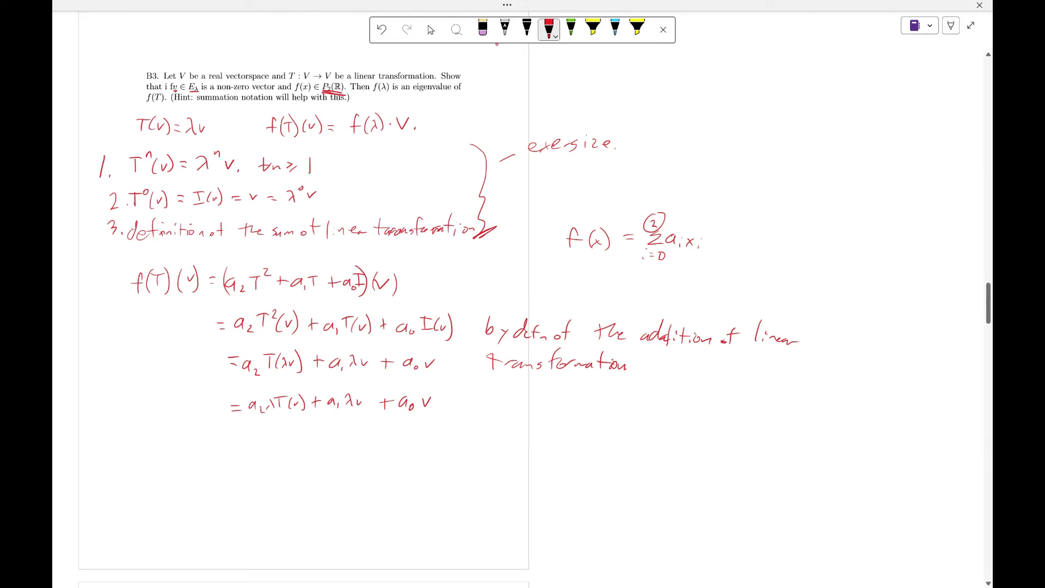
Step: Write the fifth line: a₂λ²v + a₁λv + a₀v
drag(232, 441, 241, 440)
mouse_move(232, 447)
mouse_down()
mouse_move(288, 448)
mouse_move(294, 439)
mouse_up()
drag(295, 444, 327, 443)
mouse_move(341, 439)
mouse_down()
mouse_move(343, 448)
mouse_move(385, 442)
mouse_up()
mouse_move(380, 437)
mouse_down()
mouse_move(379, 448)
mouse_move(399, 439)
mouse_up()
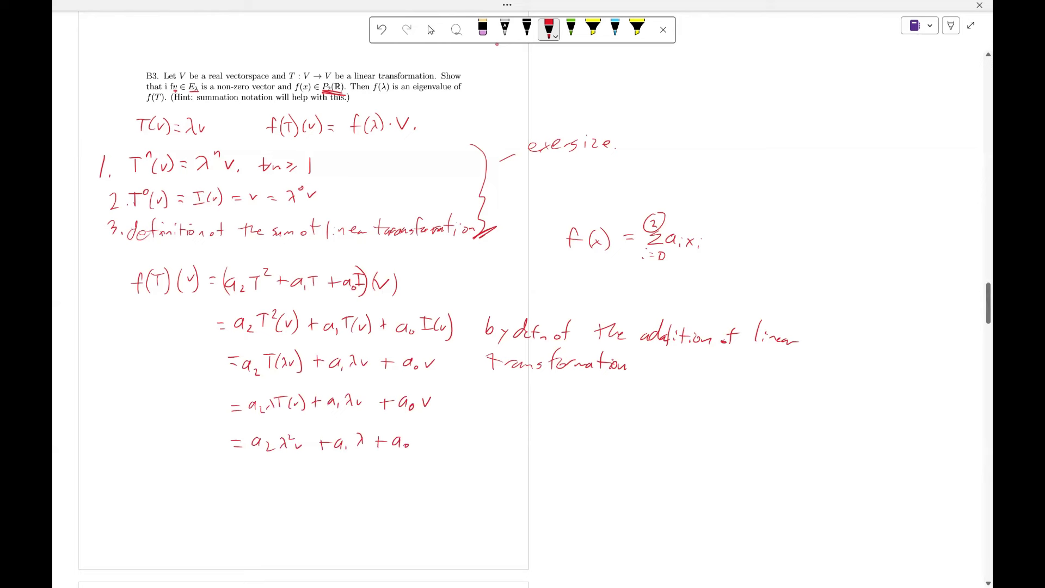
drag(419, 436, 430, 434)
Step: Factor out v on the next line: (a₂λ² + a₁λ + a₀)v
drag(235, 473, 243, 474)
drag(237, 478, 246, 478)
drag(262, 475, 265, 483)
drag(267, 480, 364, 479)
mouse_move(359, 472)
mouse_down()
mouse_move(359, 485)
mouse_move(379, 486)
mouse_up()
drag(385, 467, 383, 492)
drag(252, 468, 249, 487)
drag(399, 482, 409, 481)
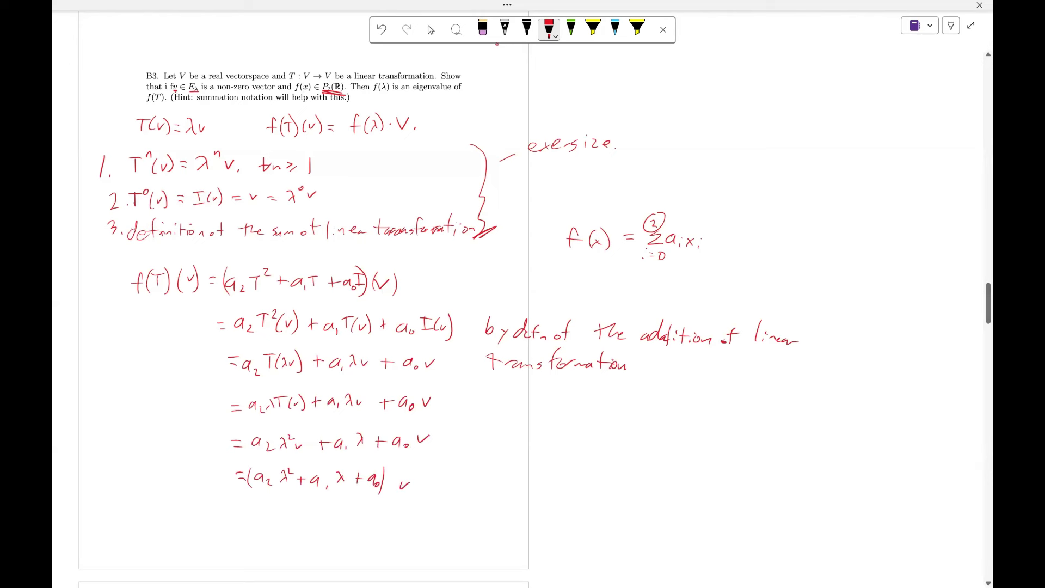
Step: Conclude with = f(λ)(v), leave inking, and scroll down to problem B4
mouse_move(236, 504)
mouse_down()
mouse_move(263, 517)
mouse_move(271, 508)
mouse_up()
drag(278, 502, 280, 518)
drag(288, 500, 298, 521)
drag(305, 513, 311, 526)
key(Escape)
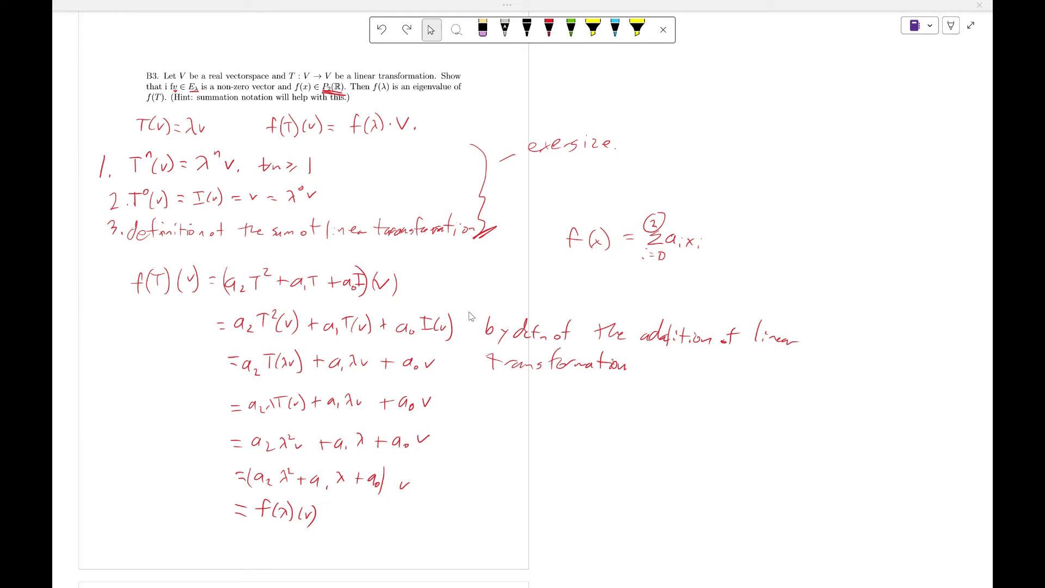
scroll(469, 320, down, 8)
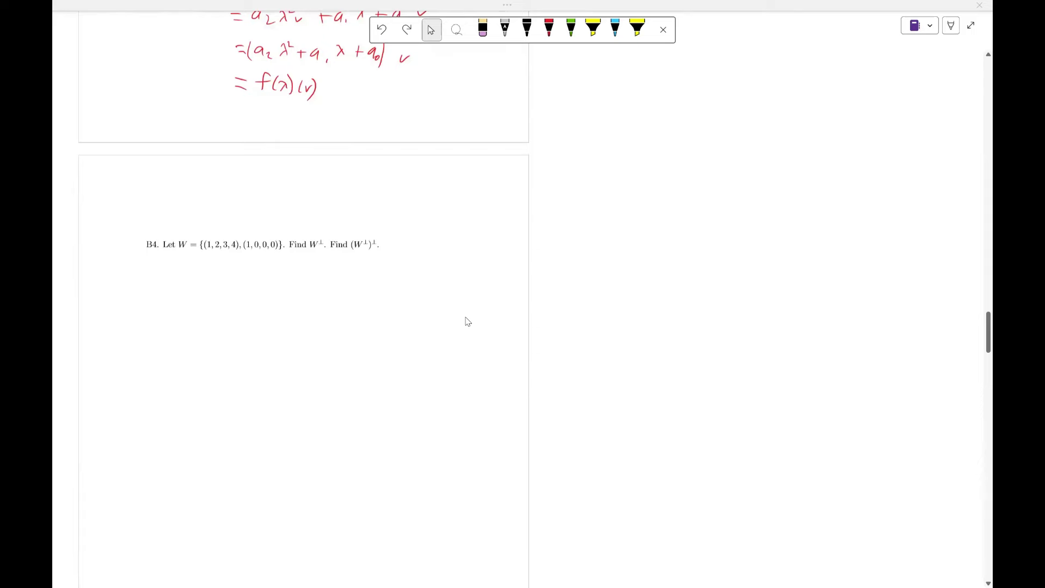
Step: Underline W⊥ and (W⊥)⊥ in problem B4 and start writing ⟨x| below it
scroll(467, 320, down, 2)
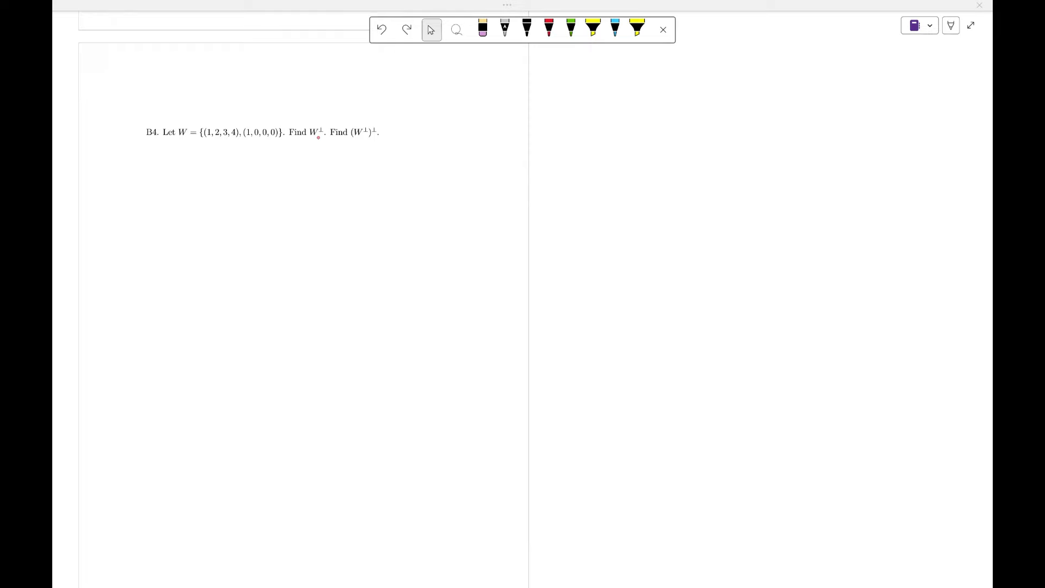
drag(309, 141, 380, 141)
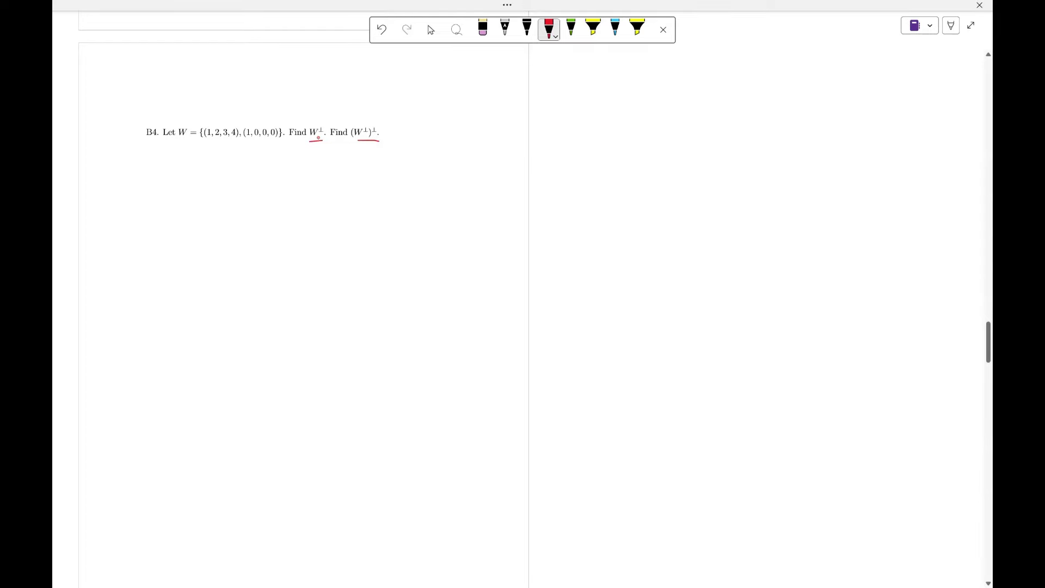
mouse_move(200, 179)
mouse_down()
mouse_move(193, 191)
mouse_move(219, 191)
mouse_up()
mouse_move(222, 181)
mouse_down()
mouse_move(212, 193)
mouse_move(286, 186)
mouse_up()
Step: Complete the W⊥ set definition with its brace, '= 0' and the for-all-v condition
drag(295, 180, 295, 181)
mouse_move(144, 172)
mouse_down()
mouse_move(143, 198)
mouse_move(168, 177)
mouse_move(178, 200)
mouse_up()
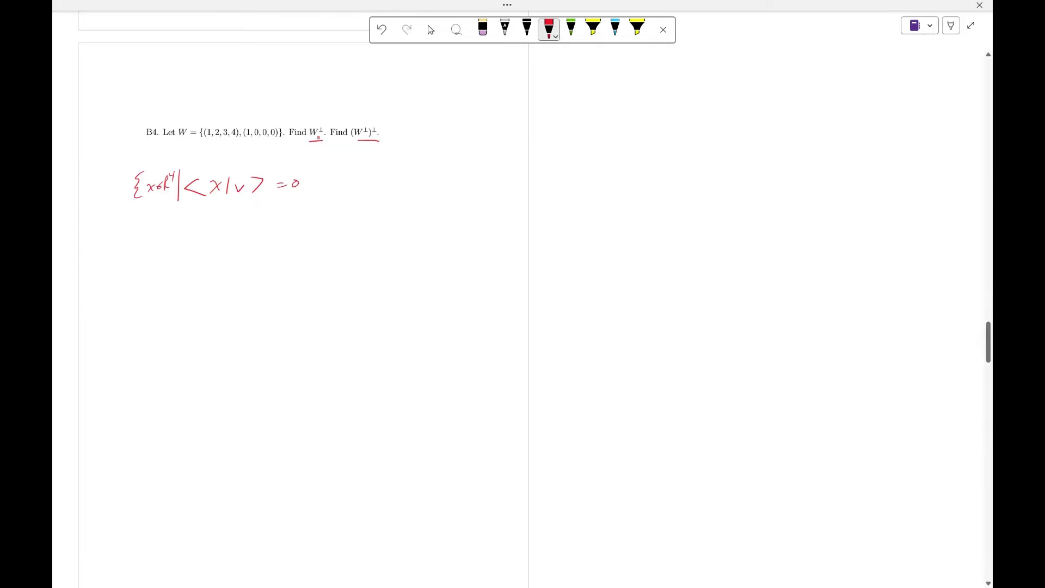
drag(323, 176, 387, 182)
Step: Write the two equations: inner product with (1,2,3,4) = 0 and with (1,0,0,0) = 0
mouse_move(191, 230)
mouse_down()
mouse_move(195, 249)
mouse_move(235, 250)
mouse_up()
drag(239, 245, 251, 251)
drag(262, 232, 277, 247)
mouse_move(279, 229)
mouse_down()
mouse_move(280, 249)
mouse_move(311, 236)
mouse_up()
drag(304, 244, 325, 234)
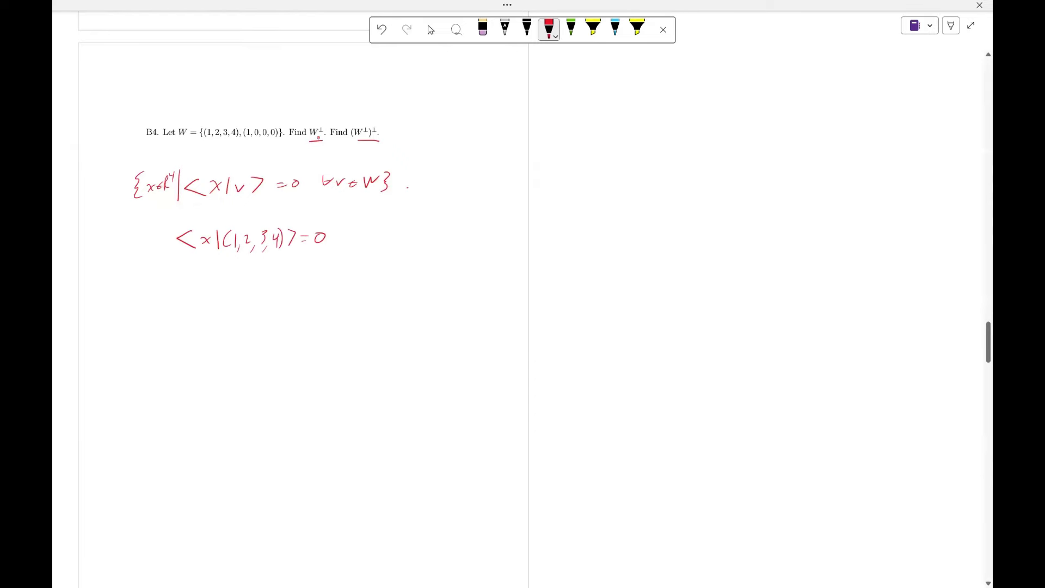
mouse_move(191, 271)
mouse_down()
mouse_move(182, 277)
mouse_move(211, 284)
mouse_up()
mouse_move(216, 269)
mouse_down()
mouse_move(216, 285)
mouse_move(243, 290)
mouse_up()
drag(253, 276, 274, 275)
drag(279, 277, 320, 273)
drag(313, 278, 329, 271)
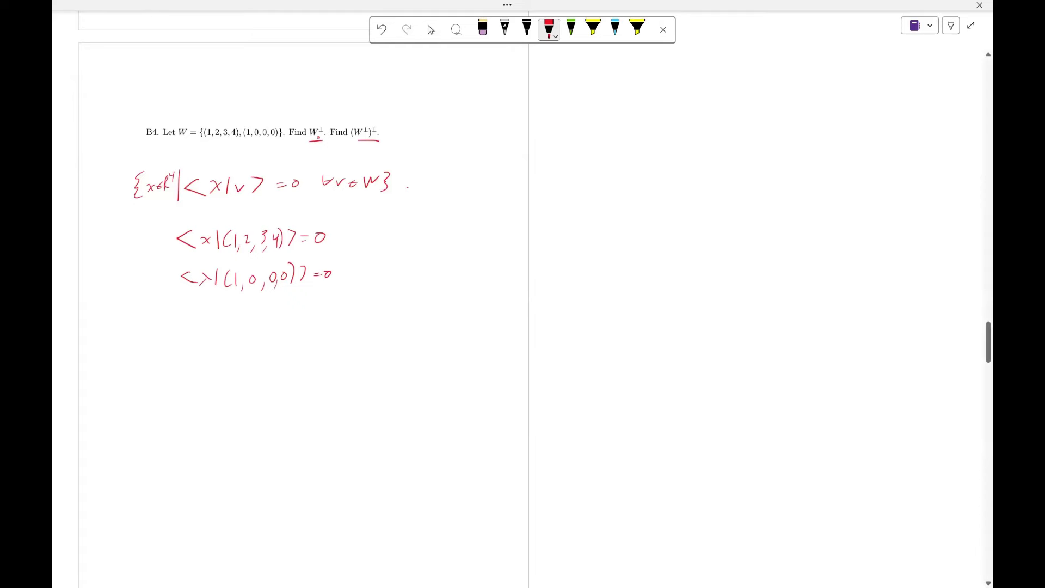
Step: After an implication arrow, expand the first equation to x₁ + 2x₂ + 3x₃ + 4x₄ = 0
drag(345, 235, 391, 239)
mouse_move(391, 229)
mouse_down()
mouse_move(383, 240)
mouse_move(402, 244)
mouse_move(461, 235)
mouse_up()
mouse_move(454, 231)
mouse_down()
mouse_move(455, 241)
mouse_move(489, 240)
mouse_up()
mouse_move(498, 234)
mouse_down()
mouse_move(531, 242)
mouse_move(566, 231)
mouse_up()
drag(558, 236, 566, 236)
drag(581, 231, 581, 236)
Step: After an implication arrow, expand the second equation into its x terms equal to 0
drag(354, 271, 367, 269)
drag(360, 267, 422, 270)
drag(425, 267, 425, 274)
drag(433, 270, 461, 268)
drag(454, 264, 454, 272)
drag(467, 265, 478, 275)
drag(487, 263, 507, 265)
drag(501, 262, 519, 271)
mouse_move(519, 262)
mouse_down()
mouse_move(512, 271)
mouse_move(523, 275)
mouse_up()
drag(532, 267, 568, 263)
drag(558, 268, 569, 267)
mouse_move(578, 261)
mouse_down()
mouse_move(575, 270)
mouse_move(582, 263)
mouse_up()
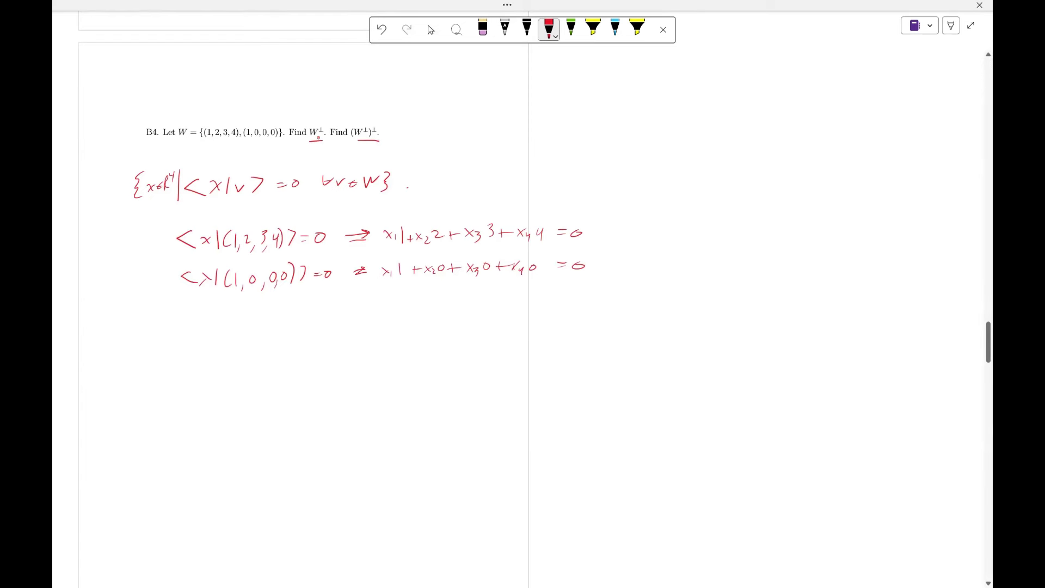
Step: Write the bracketed augmented matrix with rows 1 2 3 4 | 0 and 1 0 0 0 | 0
drag(220, 327, 237, 381)
mouse_move(238, 332)
mouse_down()
mouse_move(238, 344)
mouse_move(338, 332)
mouse_move(341, 377)
mouse_up()
drag(365, 326, 365, 327)
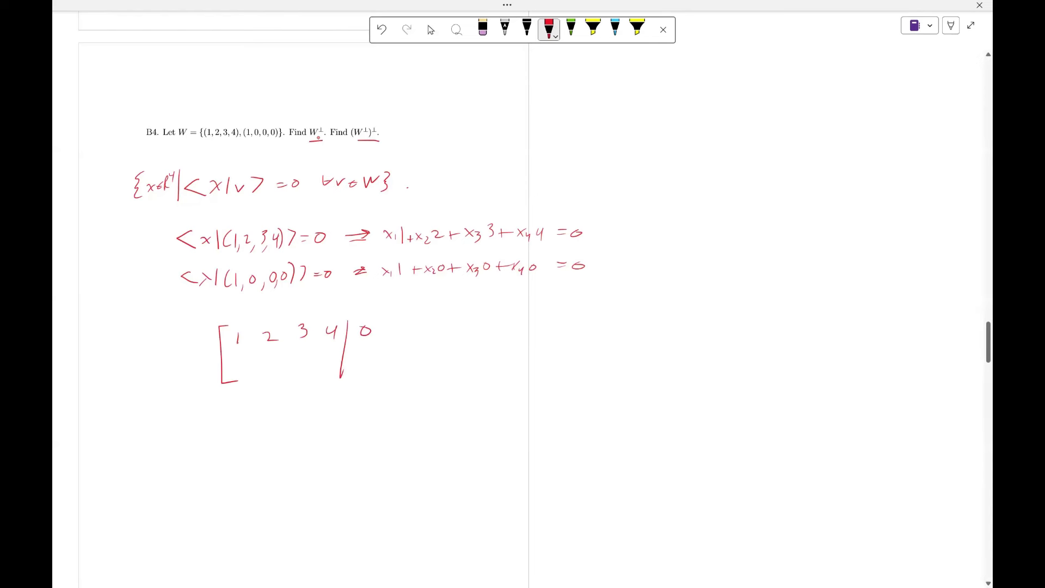
mouse_move(239, 355)
mouse_down()
mouse_move(238, 374)
mouse_move(280, 354)
mouse_up()
mouse_move(310, 355)
mouse_down()
mouse_move(305, 364)
mouse_move(311, 354)
mouse_up()
mouse_move(326, 356)
mouse_down()
mouse_move(365, 354)
mouse_move(379, 384)
mouse_up()
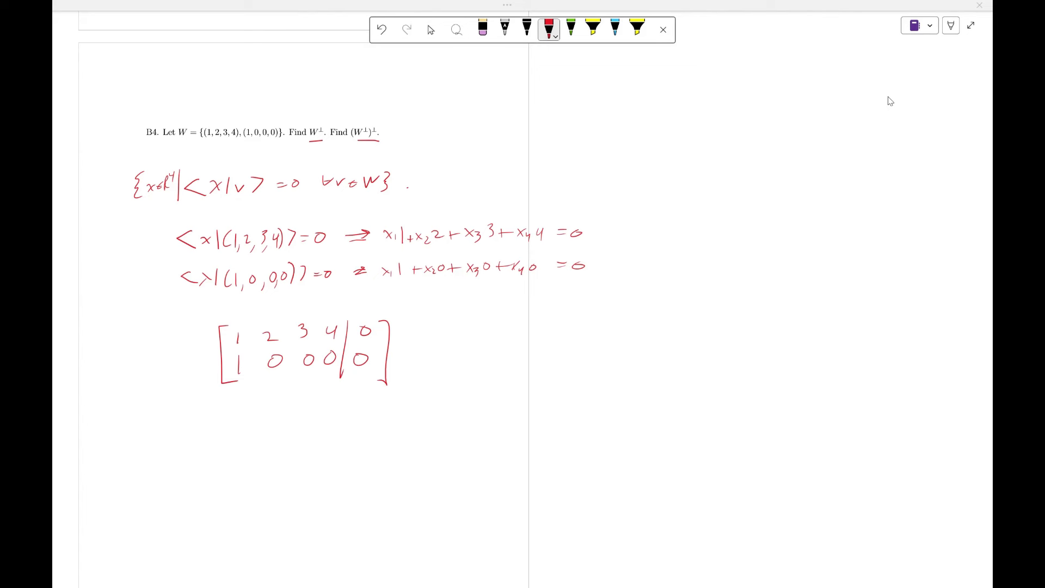
Step: Label the first row operation and write the resulting matrix, second row starting with 0
mouse_move(152, 402)
mouse_down()
mouse_move(152, 417)
mouse_move(191, 415)
mouse_up()
click(168, 414)
drag(191, 401, 196, 415)
mouse_move(198, 410)
mouse_down()
mouse_move(217, 413)
mouse_move(231, 450)
mouse_up()
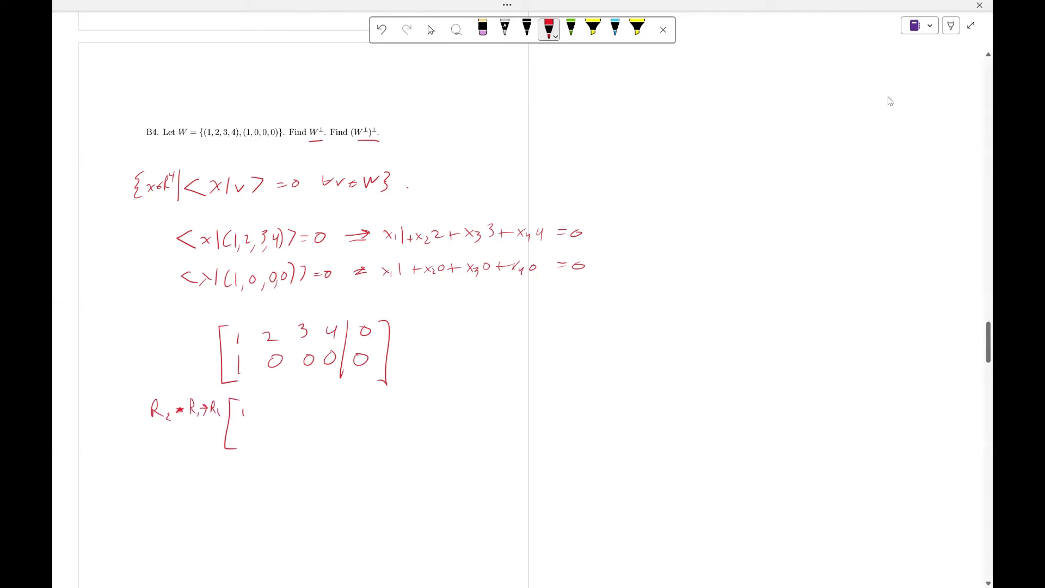
drag(270, 407, 283, 416)
drag(302, 409, 308, 406)
drag(321, 409, 326, 428)
mouse_move(343, 411)
mouse_down()
mouse_move(341, 450)
mouse_move(366, 417)
mouse_up()
mouse_move(245, 430)
mouse_down()
mouse_move(287, 445)
mouse_move(358, 442)
mouse_up()
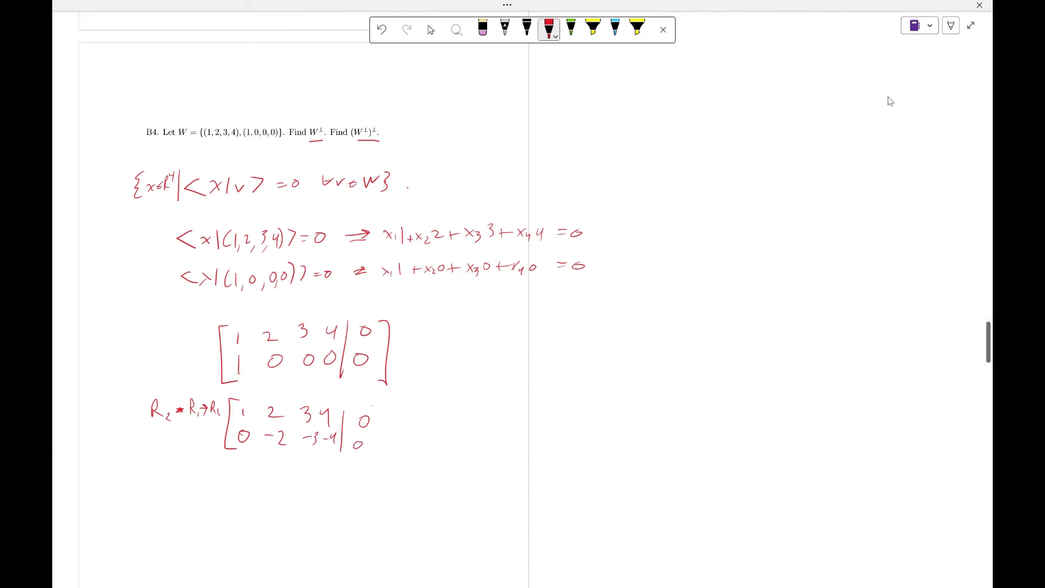
drag(374, 404, 373, 452)
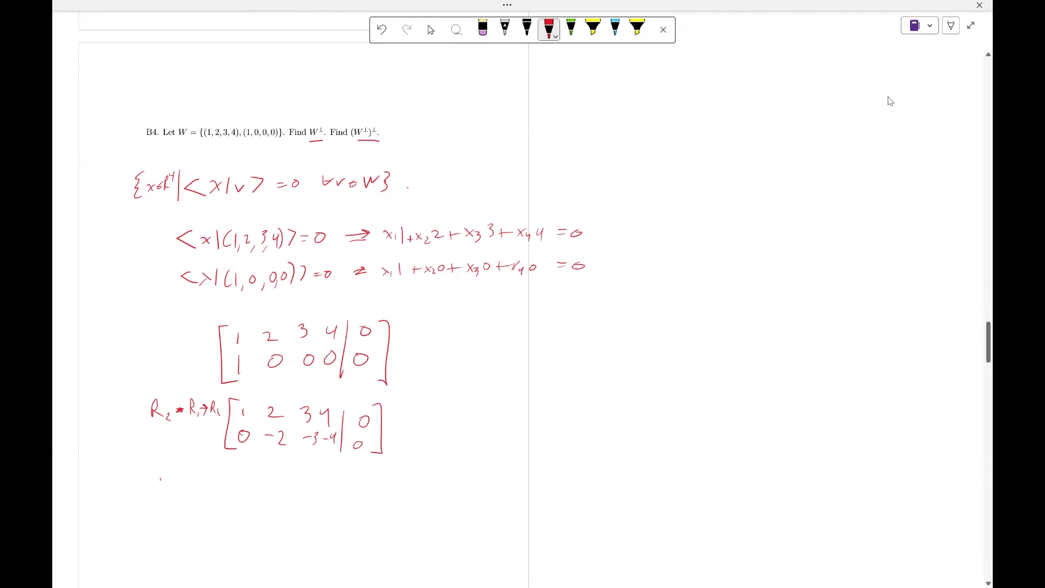
Step: Label the second row operation and write the next matrix with first row 1 0 0 0 | 0
mouse_move(159, 472)
mouse_down()
mouse_move(172, 490)
mouse_move(183, 479)
mouse_up()
mouse_move(179, 476)
mouse_down()
mouse_move(179, 484)
mouse_move(220, 484)
mouse_up()
drag(223, 481, 248, 514)
mouse_move(248, 475)
mouse_down()
mouse_move(250, 486)
mouse_move(328, 479)
mouse_up()
mouse_move(344, 471)
mouse_down()
mouse_move(342, 511)
mouse_move(358, 479)
mouse_up()
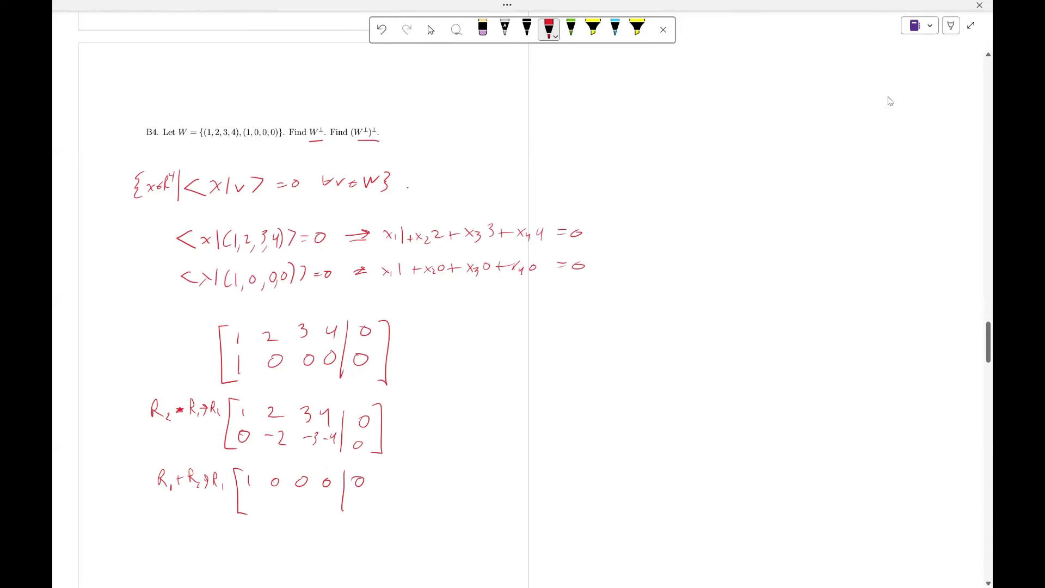
drag(250, 501, 248, 502)
mouse_move(332, 496)
mouse_down()
mouse_move(336, 508)
mouse_move(377, 505)
mouse_move(368, 512)
mouse_up()
Step: Label the row 2 scaling and write the final matrix: 1 0 0 0 | 0 and 0 1 3/2 2 | 0
scroll(890, 101, down, 2)
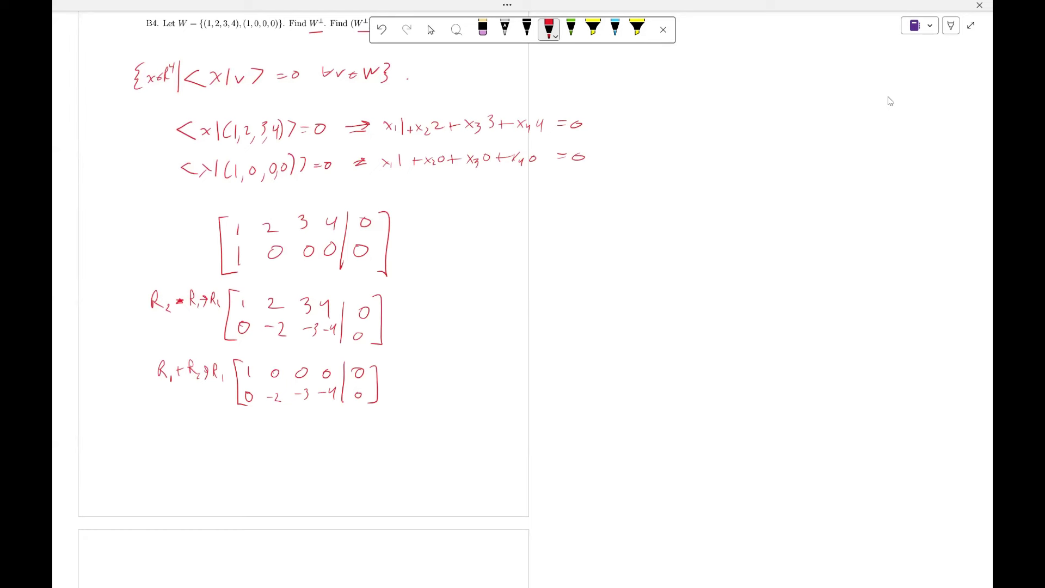
mouse_move(159, 429)
mouse_down()
mouse_move(160, 449)
mouse_move(175, 446)
mouse_move(144, 438)
mouse_move(155, 440)
mouse_move(151, 458)
mouse_move(140, 453)
mouse_move(200, 442)
mouse_move(217, 451)
mouse_up()
drag(219, 445, 228, 454)
drag(233, 442, 272, 478)
click(279, 439)
drag(279, 438, 278, 450)
drag(300, 437, 336, 438)
mouse_move(349, 430)
mouse_down()
mouse_move(344, 477)
mouse_move(365, 435)
mouse_up()
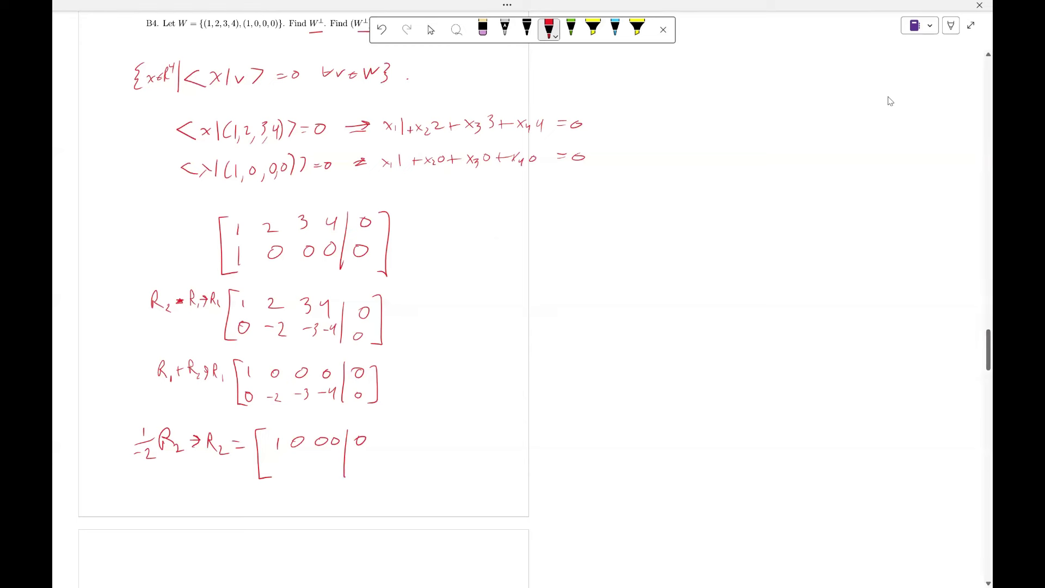
mouse_move(281, 464)
mouse_down()
mouse_move(296, 473)
mouse_move(314, 462)
mouse_move(324, 476)
mouse_up()
drag(329, 463, 375, 468)
key(Escape)
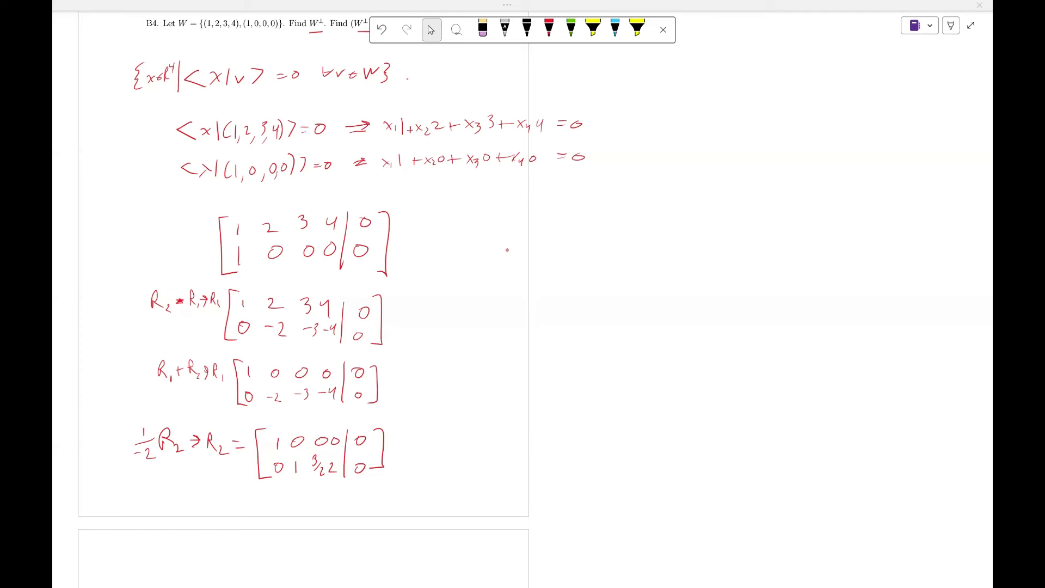
Step: Draw an arrow from the reduced matrix and note basic variables x1, x2 and free variables x3, x4
mouse_move(395, 427)
mouse_down()
mouse_move(451, 219)
mouse_move(486, 218)
mouse_up()
drag(488, 226, 514, 215)
mouse_move(516, 212)
mouse_down()
mouse_move(517, 201)
mouse_move(537, 221)
mouse_up()
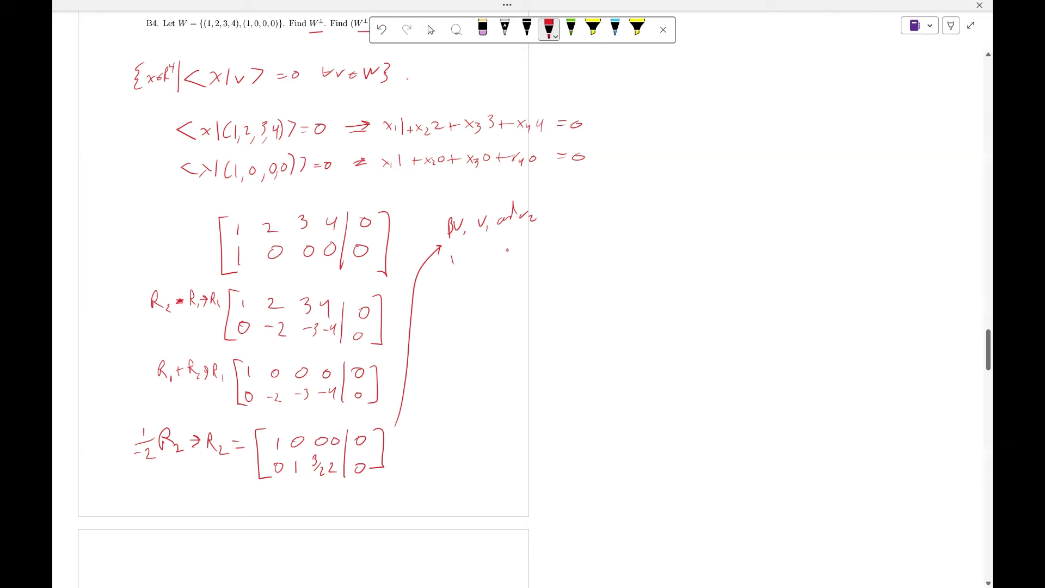
drag(451, 254, 493, 262)
drag(486, 213, 478, 234)
drag(509, 246, 515, 231)
Step: Write 'W⊥ = span' below the notes, then cross out that premature line
drag(442, 297, 482, 301)
drag(474, 307, 516, 304)
drag(517, 305, 570, 298)
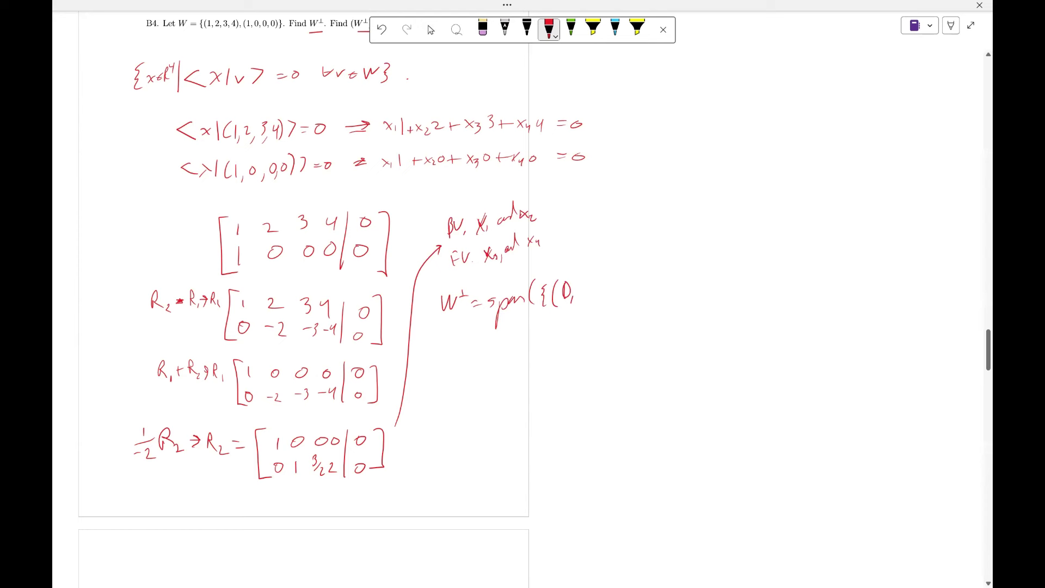
mouse_move(584, 283)
mouse_down()
mouse_move(492, 331)
mouse_move(428, 319)
mouse_up()
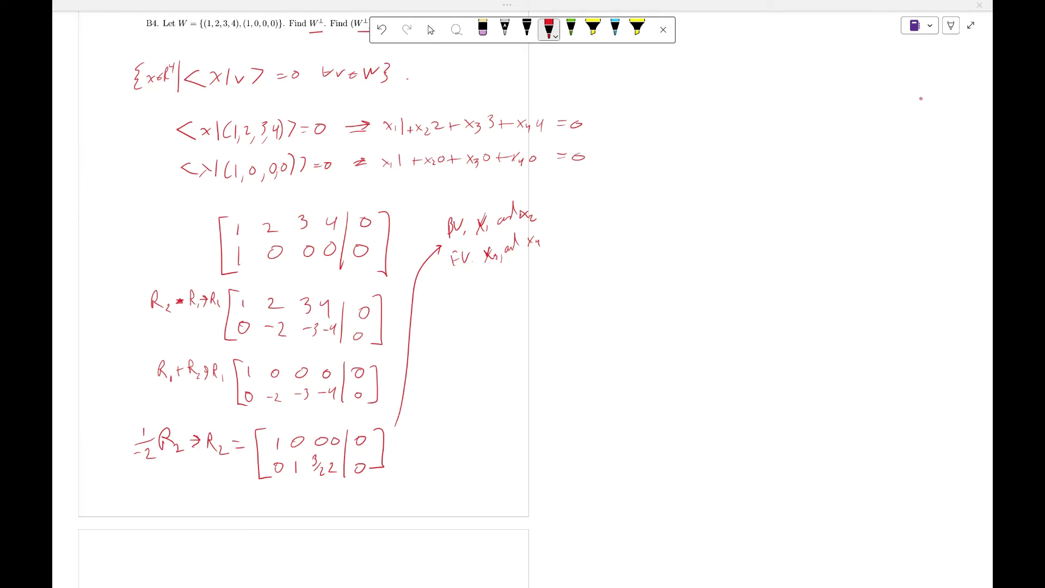
Step: Write x1 = 0 and set the free parameters x3 = s ∈ R and x4 = t ∈ R
mouse_move(469, 284)
mouse_down()
mouse_move(478, 295)
mouse_move(469, 298)
mouse_move(496, 284)
mouse_up()
drag(506, 279, 504, 280)
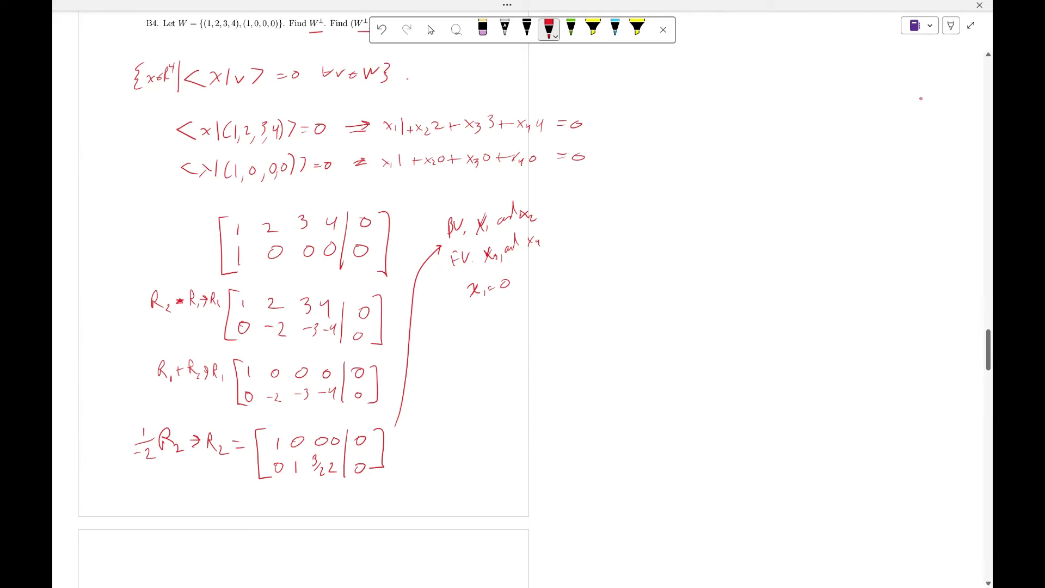
mouse_move(569, 238)
mouse_down()
mouse_move(562, 248)
mouse_move(589, 240)
mouse_up()
drag(579, 246, 588, 245)
mouse_move(600, 240)
mouse_down()
mouse_move(594, 248)
mouse_move(611, 248)
mouse_move(624, 233)
mouse_up()
drag(623, 233, 635, 253)
mouse_move(565, 266)
mouse_down()
mouse_move(579, 276)
mouse_move(589, 267)
mouse_up()
mouse_move(599, 260)
mouse_down()
mouse_move(598, 272)
mouse_move(614, 274)
mouse_move(621, 258)
mouse_up()
drag(622, 259, 629, 273)
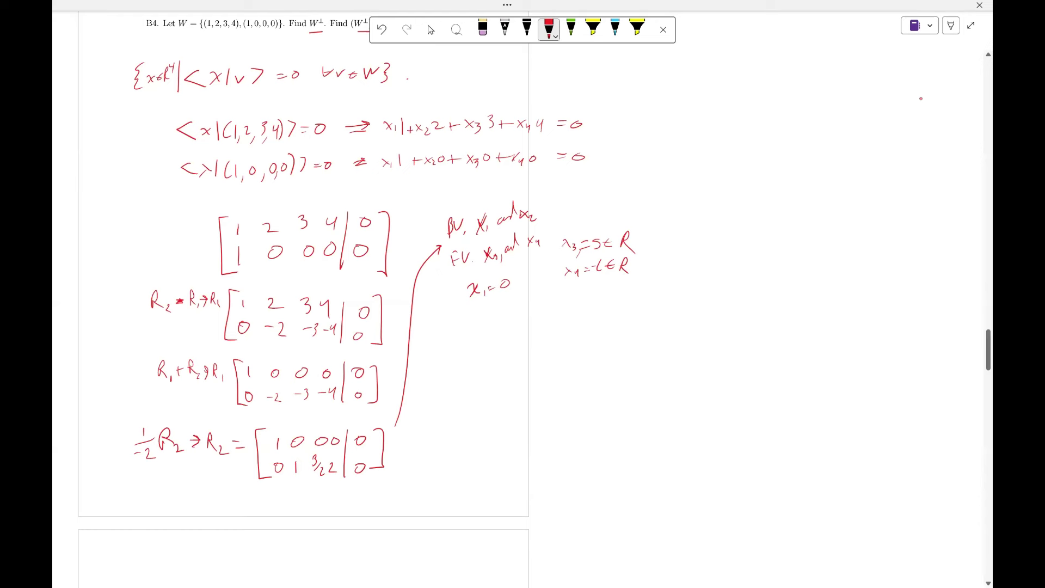
Step: Write x2 = -3/2 s - 2t below x1 = 0
drag(470, 309, 478, 319)
mouse_move(481, 313)
mouse_down()
mouse_move(488, 320)
mouse_move(500, 308)
mouse_up()
mouse_move(509, 307)
mouse_down()
mouse_move(522, 305)
mouse_move(523, 317)
mouse_move(546, 308)
mouse_up()
drag(548, 301, 567, 310)
drag(563, 305, 571, 304)
Step: Write x ∈ W⊥ as the vector x = (0, -3/2 s - 2t, s, t)
drag(429, 353, 439, 365)
mouse_move(439, 354)
mouse_down()
mouse_move(428, 366)
mouse_move(476, 350)
mouse_up()
mouse_move(472, 346)
mouse_down()
mouse_move(517, 363)
mouse_move(539, 354)
mouse_up()
drag(532, 360, 539, 359)
mouse_move(553, 340)
mouse_down()
mouse_move(549, 364)
mouse_move(564, 345)
mouse_move(595, 355)
mouse_up()
drag(596, 353, 644, 348)
mouse_move(649, 336)
mouse_down()
mouse_move(649, 361)
mouse_move(692, 361)
mouse_move(700, 343)
mouse_up()
drag(700, 327, 699, 369)
Step: Split the vector into s(0, -3/2, 1, 0) + t(0, -2, 0, 1)
drag(529, 388, 536, 388)
mouse_move(529, 397)
mouse_down()
mouse_move(545, 409)
mouse_move(555, 384)
mouse_move(562, 408)
mouse_up()
mouse_move(546, 421)
mouse_down()
mouse_move(566, 388)
mouse_move(546, 402)
mouse_move(566, 409)
mouse_move(572, 391)
mouse_move(581, 405)
mouse_move(596, 395)
mouse_up()
mouse_move(601, 383)
mouse_down()
mouse_move(618, 414)
mouse_move(705, 392)
mouse_up()
mouse_move(721, 384)
mouse_down()
mouse_move(718, 400)
mouse_move(731, 412)
mouse_move(742, 391)
mouse_move(747, 407)
mouse_move(764, 394)
mouse_up()
drag(767, 389, 813, 404)
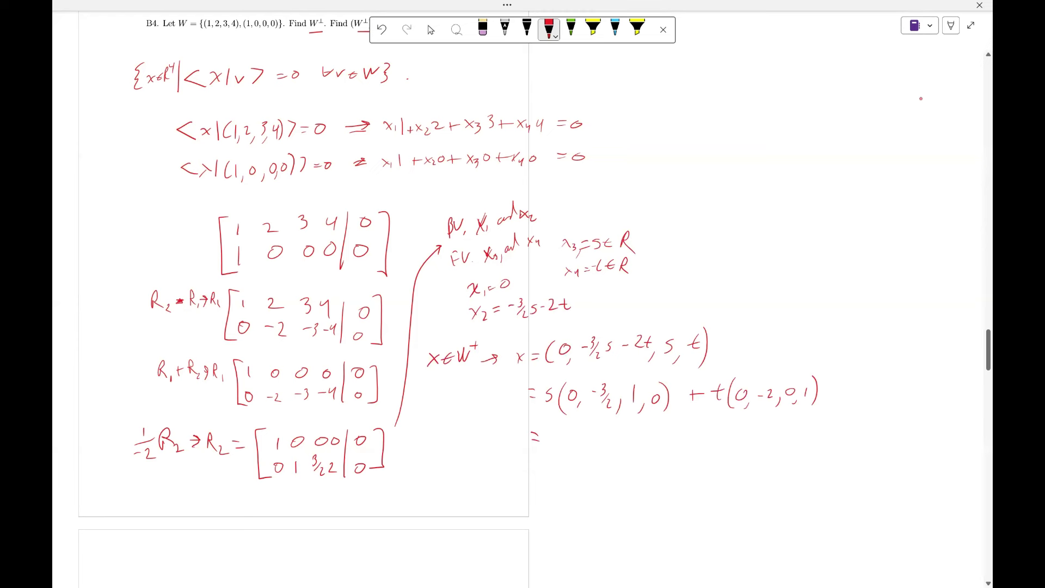
Step: Rescale to x = s/2 (0, -3, 2, 0) + t(0, -2, 0, 1) on a new line
drag(510, 432, 517, 443)
drag(517, 432, 510, 443)
drag(531, 434, 540, 433)
mouse_move(532, 440)
mouse_down()
mouse_move(555, 448)
mouse_move(556, 460)
mouse_move(575, 441)
mouse_move(580, 459)
mouse_move(612, 459)
mouse_up()
drag(623, 440, 635, 458)
mouse_move(649, 444)
mouse_down()
mouse_move(653, 458)
mouse_move(698, 445)
mouse_up()
drag(690, 438, 689, 453)
mouse_move(713, 435)
mouse_down()
mouse_move(711, 462)
mouse_move(723, 442)
mouse_up()
mouse_move(733, 454)
mouse_down()
mouse_move(730, 463)
mouse_move(766, 462)
mouse_up()
drag(784, 444, 803, 453)
drag(807, 432, 808, 458)
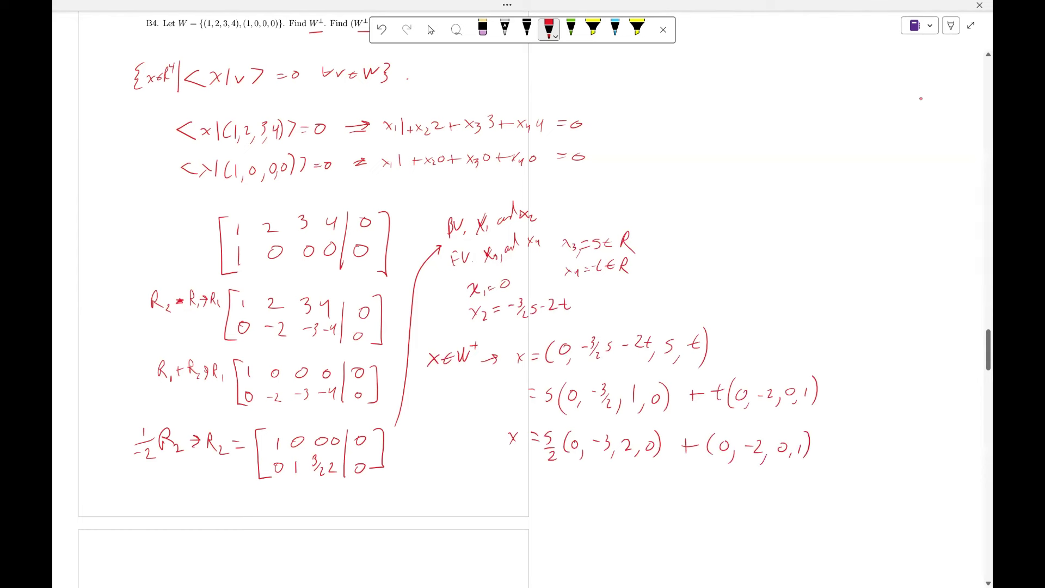
Step: Write ∴ W⊥ = span({(0,-3,2,0), (0,-2,0,1)})
click(415, 487)
click(426, 488)
drag(438, 479, 475, 488)
drag(468, 493, 499, 512)
drag(499, 490, 536, 496)
mouse_move(543, 481)
mouse_down()
mouse_move(540, 499)
mouse_move(570, 505)
mouse_move(582, 488)
mouse_up()
mouse_move(590, 501)
mouse_down()
mouse_move(609, 491)
mouse_move(616, 506)
mouse_up()
mouse_move(624, 490)
mouse_down()
mouse_move(638, 506)
mouse_move(647, 494)
mouse_up()
drag(652, 479, 663, 510)
mouse_move(689, 484)
mouse_down()
mouse_move(686, 503)
mouse_move(699, 491)
mouse_move(730, 509)
mouse_up()
mouse_move(733, 507)
mouse_down()
mouse_move(793, 497)
mouse_move(784, 511)
mouse_up()
mouse_move(802, 476)
mouse_down()
mouse_move(811, 504)
mouse_move(796, 518)
mouse_up()
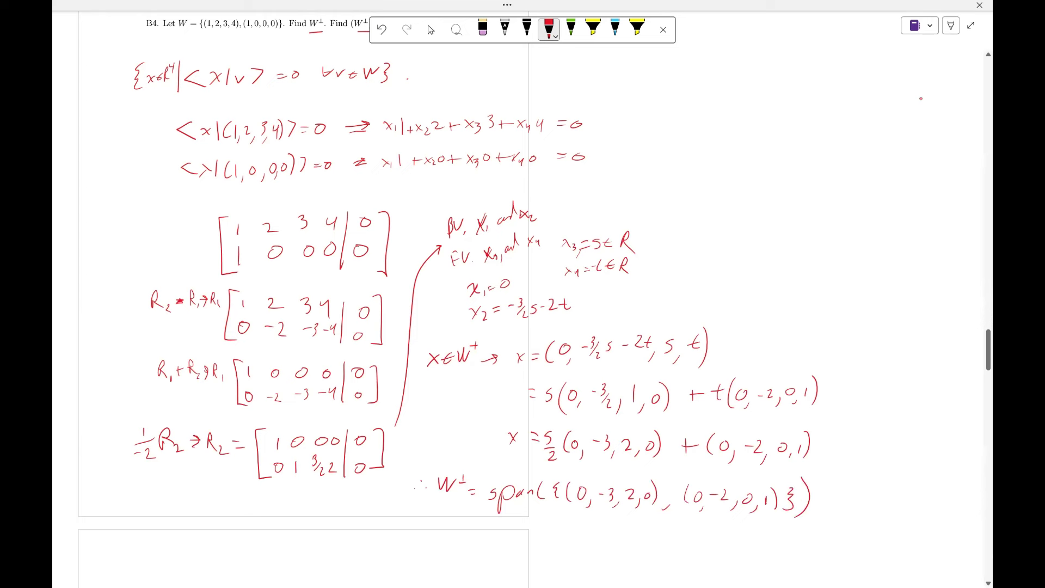
Step: Scroll down below the B4 work and undo a stray ink stroke
scroll(448, 272, down, 3)
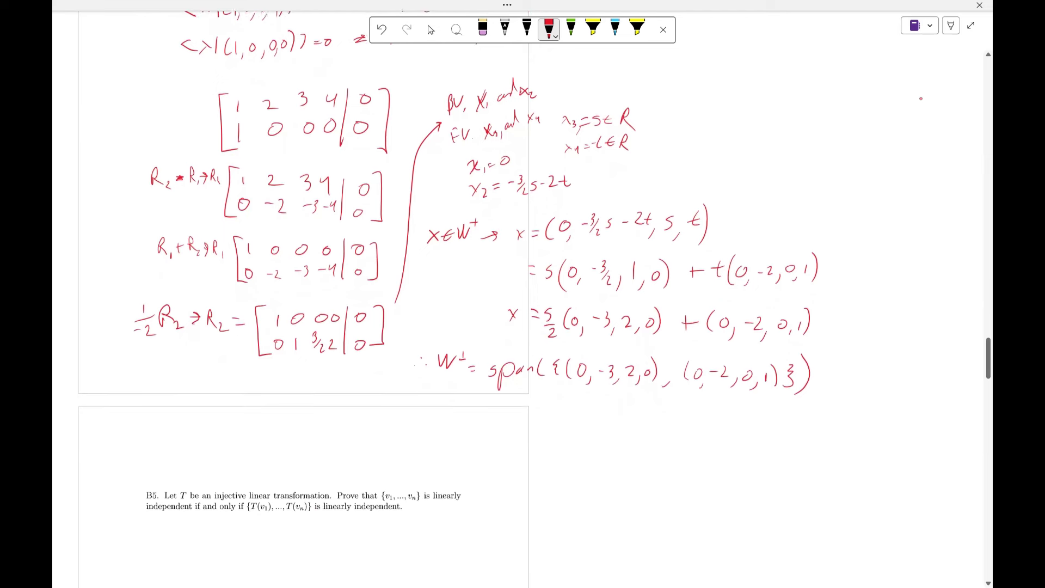
click(431, 30)
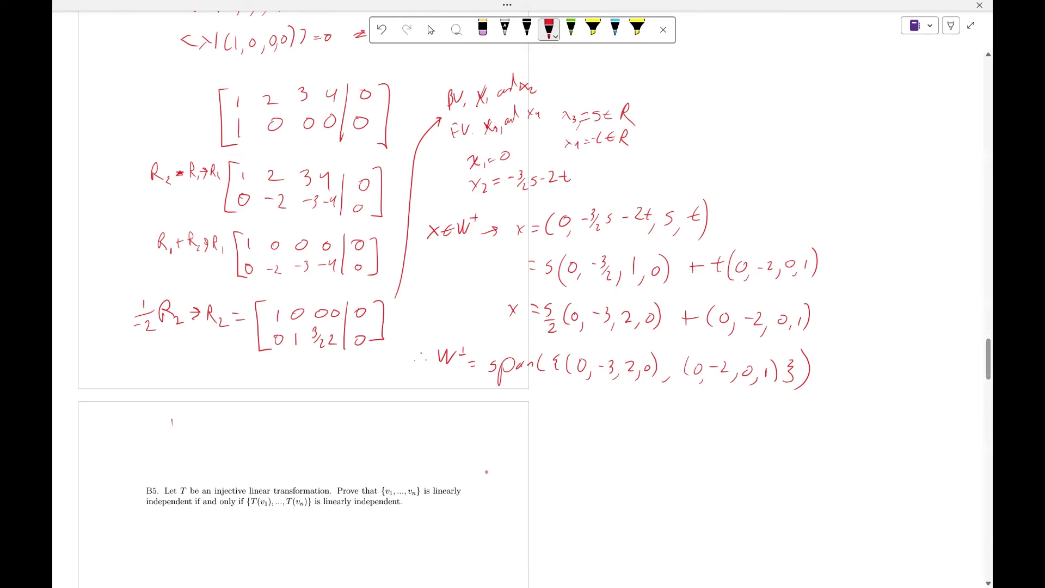
mouse_move(173, 418)
mouse_down()
mouse_move(189, 431)
mouse_move(192, 418)
mouse_up()
key(ctrl+z)
Step: Handwrite (W⊥)⊥ = span{(1,0,0,0), (1,2,3,4)} in red below the B4 work
drag(195, 407, 197, 441)
drag(161, 412, 160, 445)
drag(205, 413, 214, 411)
drag(223, 421, 261, 434)
mouse_move(273, 425)
mouse_down()
mouse_move(310, 443)
mouse_move(325, 432)
mouse_move(341, 450)
mouse_up()
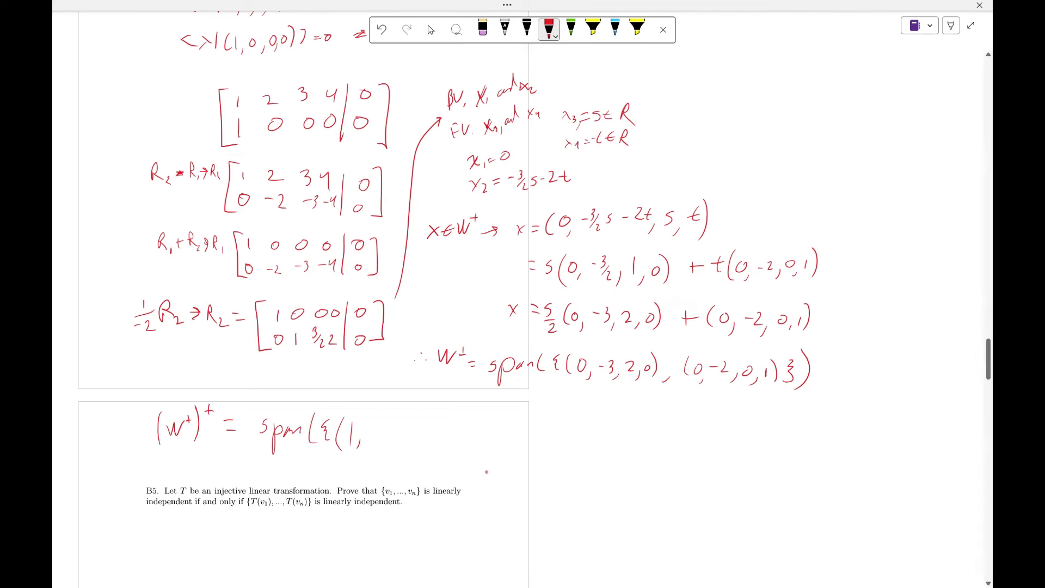
drag(396, 425, 434, 463)
mouse_move(456, 421)
mouse_down()
mouse_move(452, 450)
mouse_move(469, 460)
mouse_move(499, 450)
mouse_up()
mouse_move(500, 453)
mouse_down()
mouse_move(496, 463)
mouse_move(518, 444)
mouse_move(513, 451)
mouse_up()
mouse_move(525, 452)
mouse_down()
mouse_move(521, 464)
mouse_move(539, 449)
mouse_up()
mouse_move(547, 429)
mouse_down()
mouse_move(548, 449)
mouse_move(564, 433)
mouse_move(573, 454)
mouse_up()
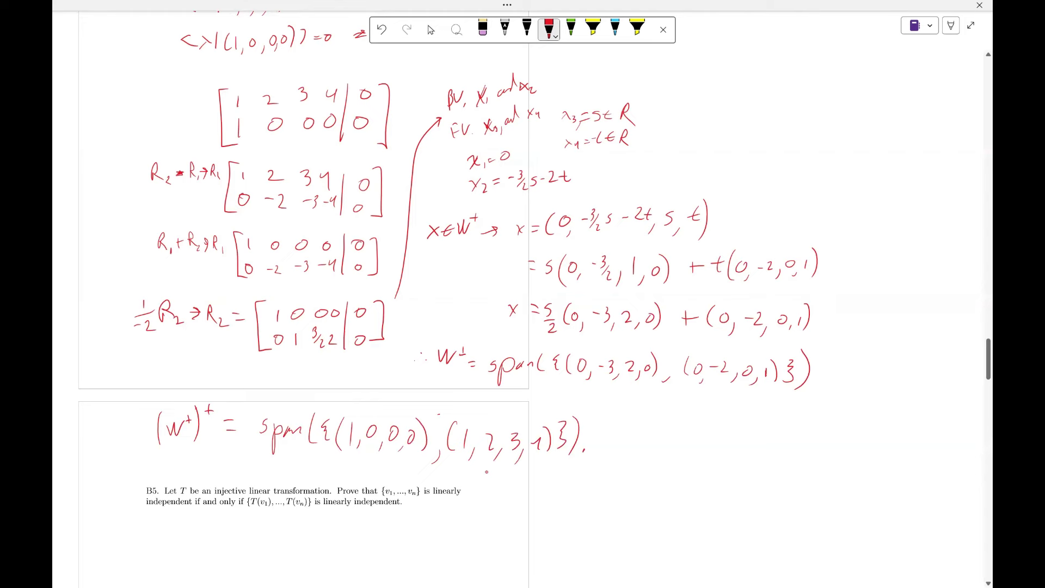
click(430, 30)
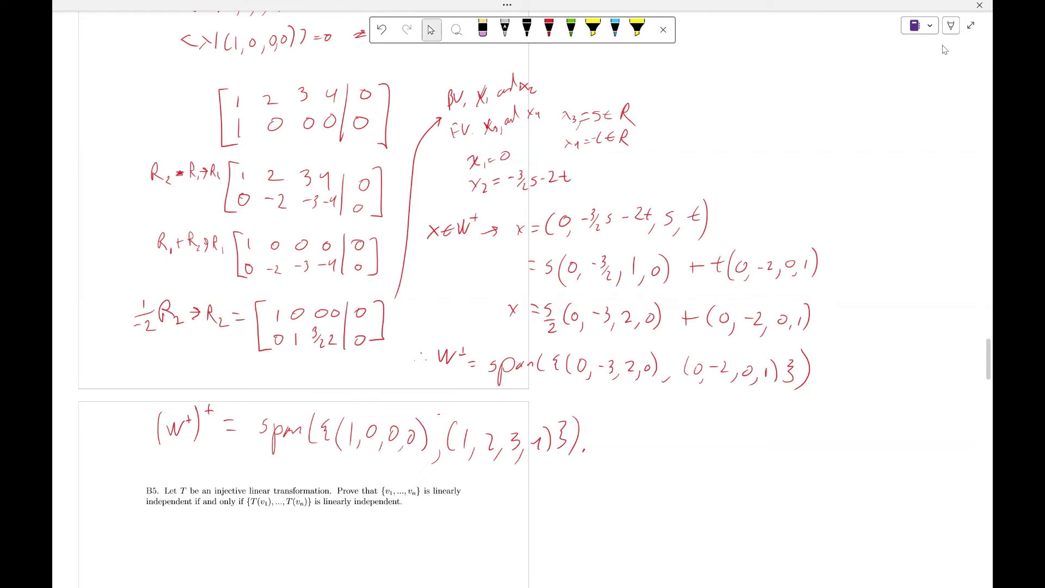
Step: Scroll up and to the right to show the side row-reduction matrices beside the solution
scroll(544, 327, up, 2)
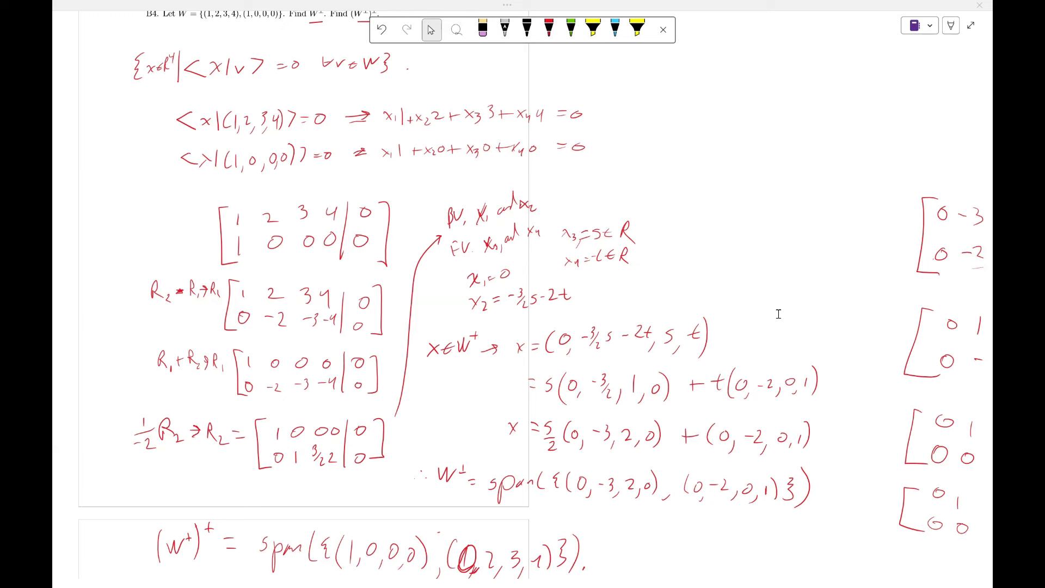
scroll(779, 314, right, 3)
scroll(779, 314, right, 4)
scroll(779, 314, down, 3)
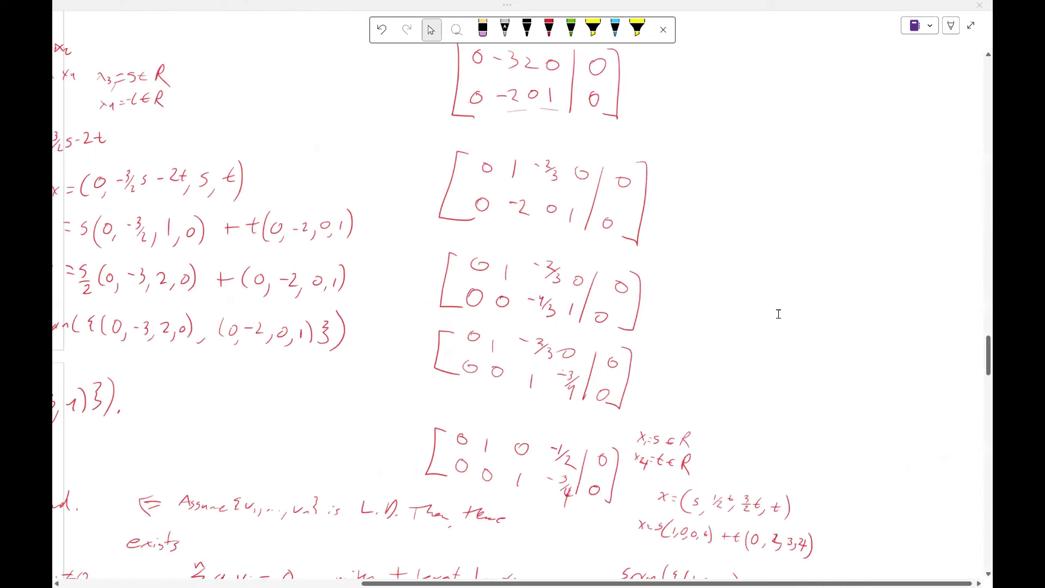
scroll(779, 315, right, 2)
scroll(779, 314, up, 1)
scroll(779, 314, down, 2)
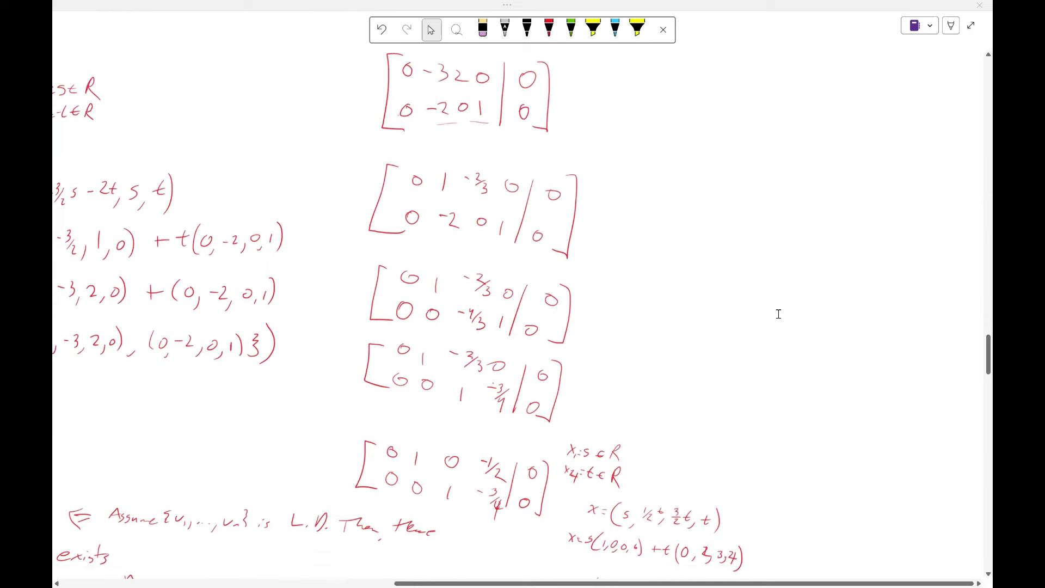
scroll(778, 314, down, 2)
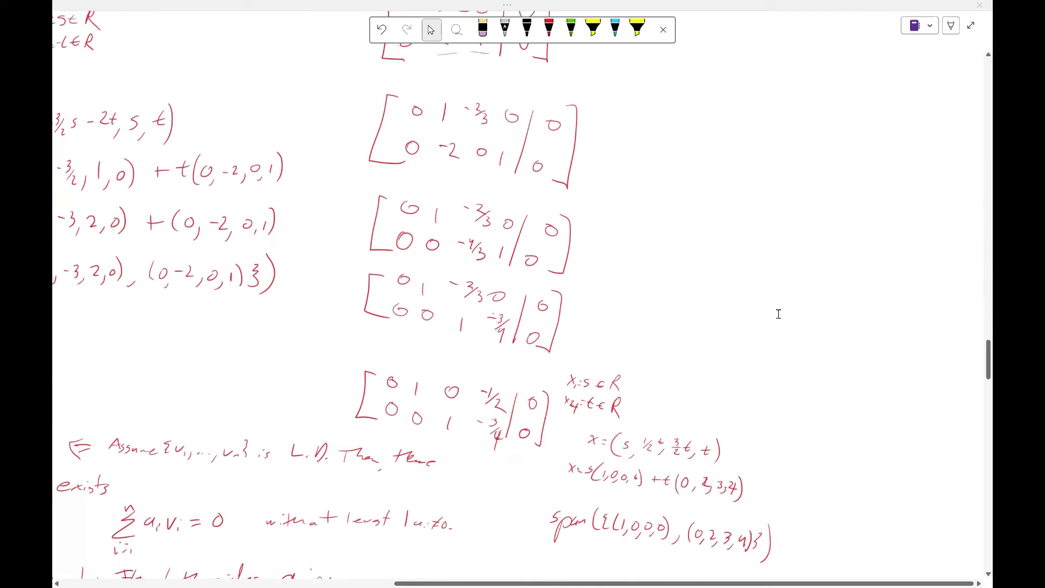